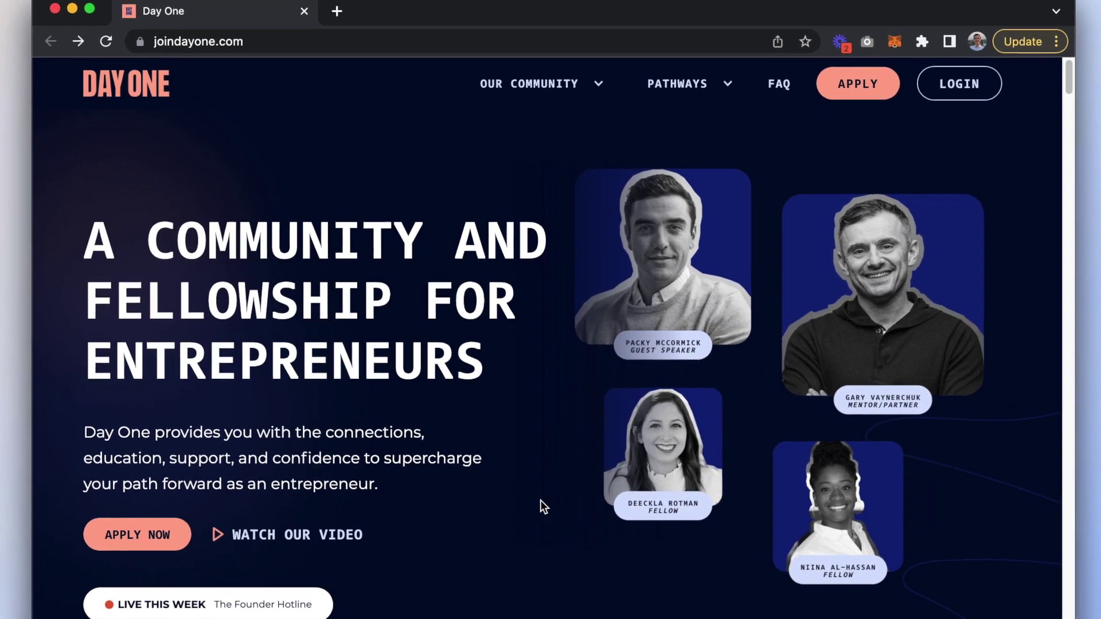
# Scroll down Day One's Build Track page to the grid of mentors and guest speakers
pyautogui.scroll(-10, 543, 498)
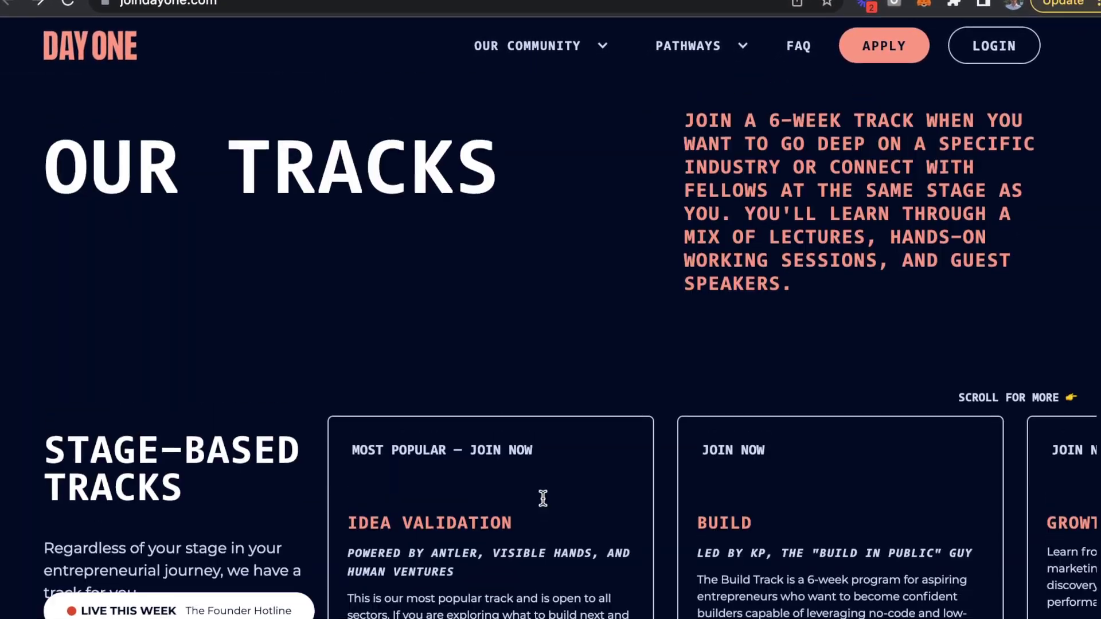
pyautogui.scroll(-4, 543, 498)
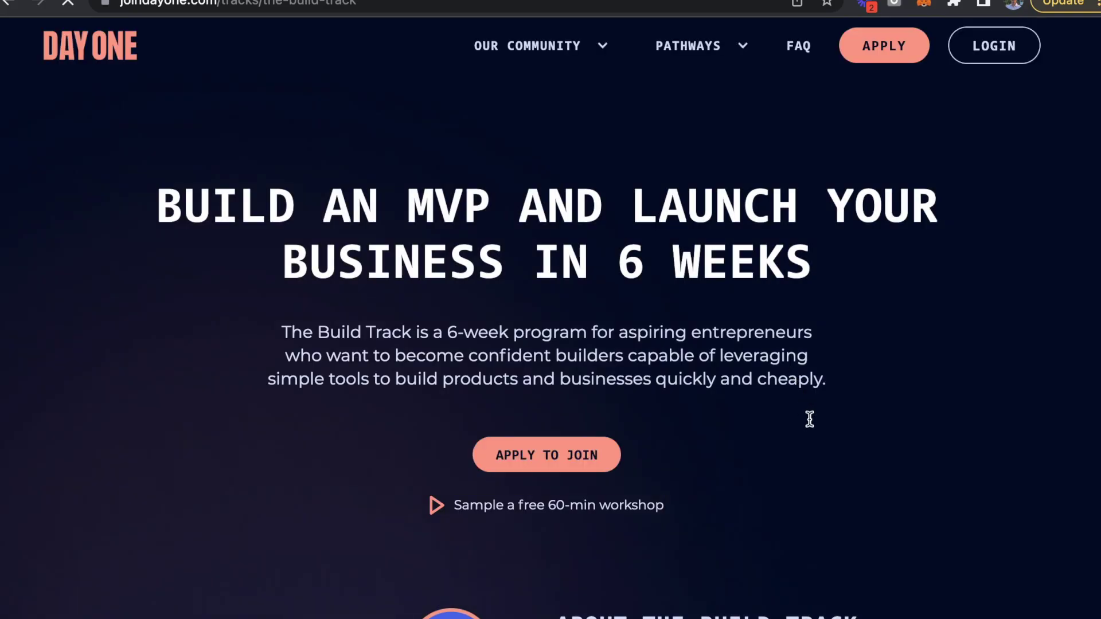
pyautogui.scroll(-15, 810, 419)
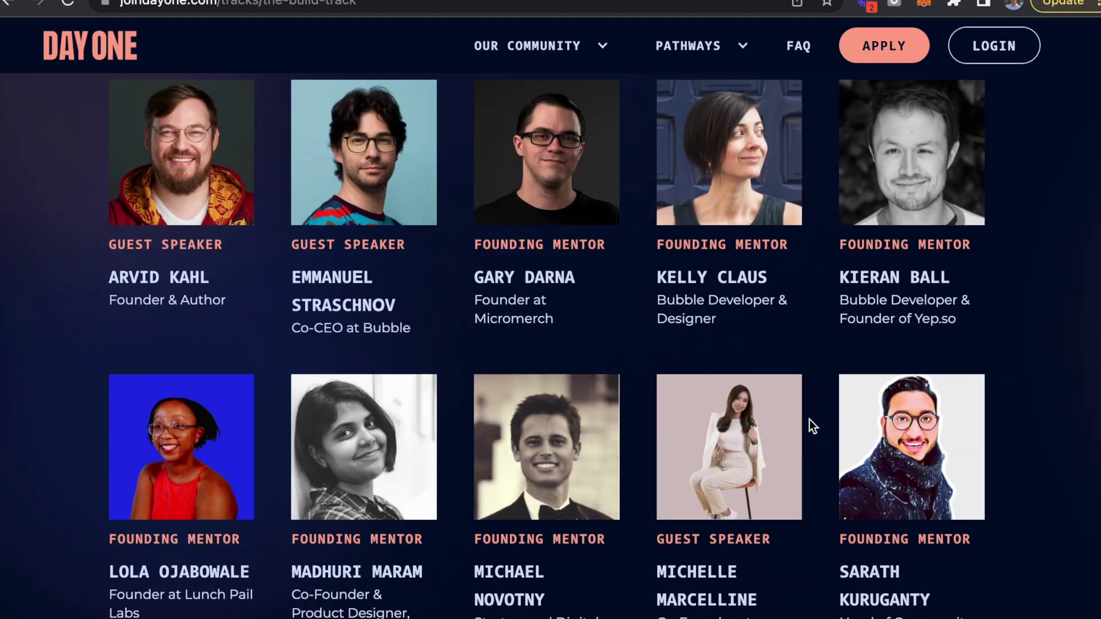
pyautogui.scroll(-4, 811, 420)
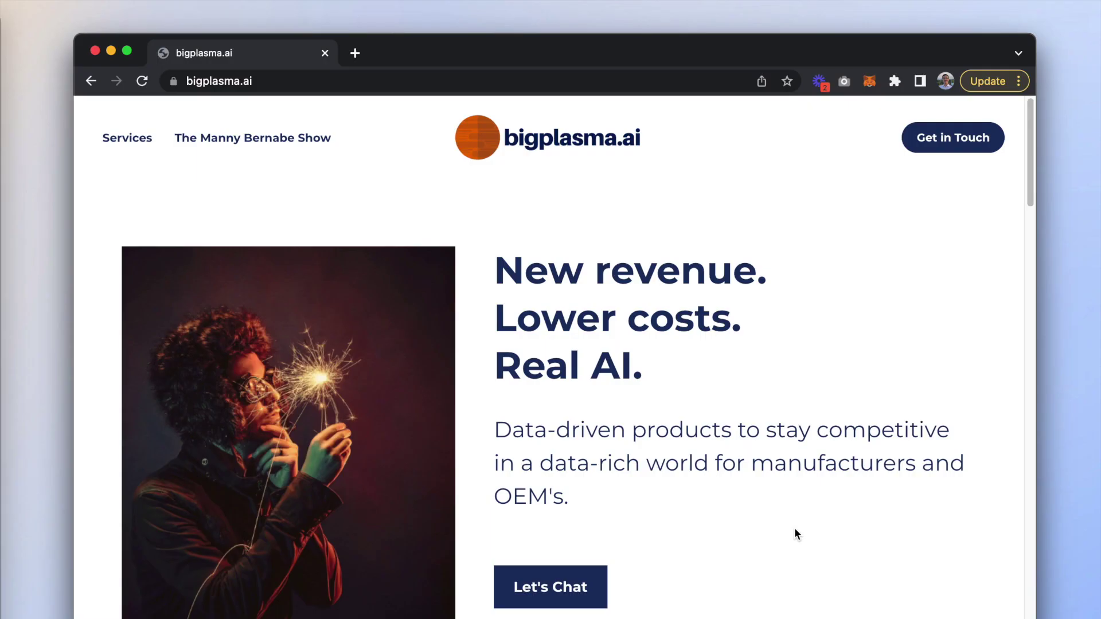
# Scroll through the original bigplasma.ai site and its Typedream rebuild, ending on the rebuilt Home page
pyautogui.scroll(-1, 794, 534)
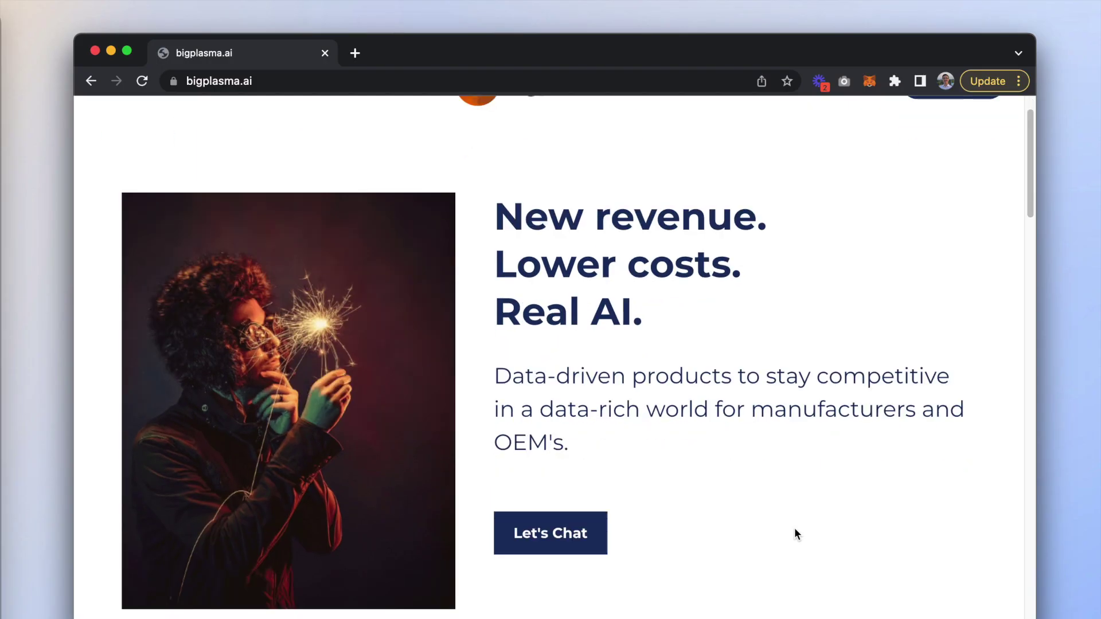
pyautogui.scroll(-20, 794, 531)
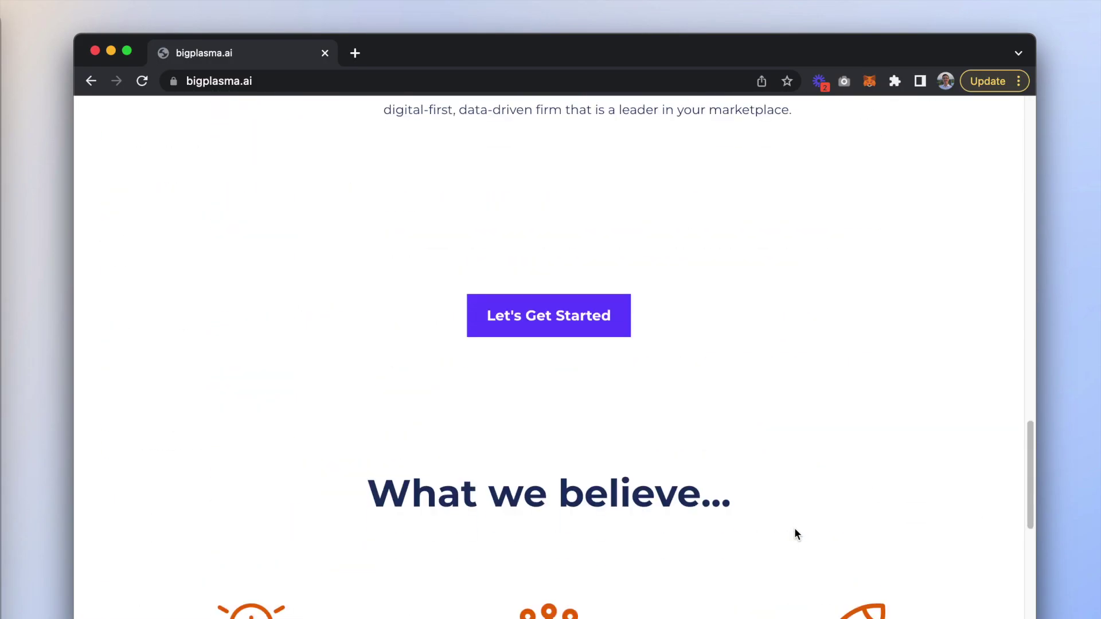
pyautogui.scroll(-8, 795, 531)
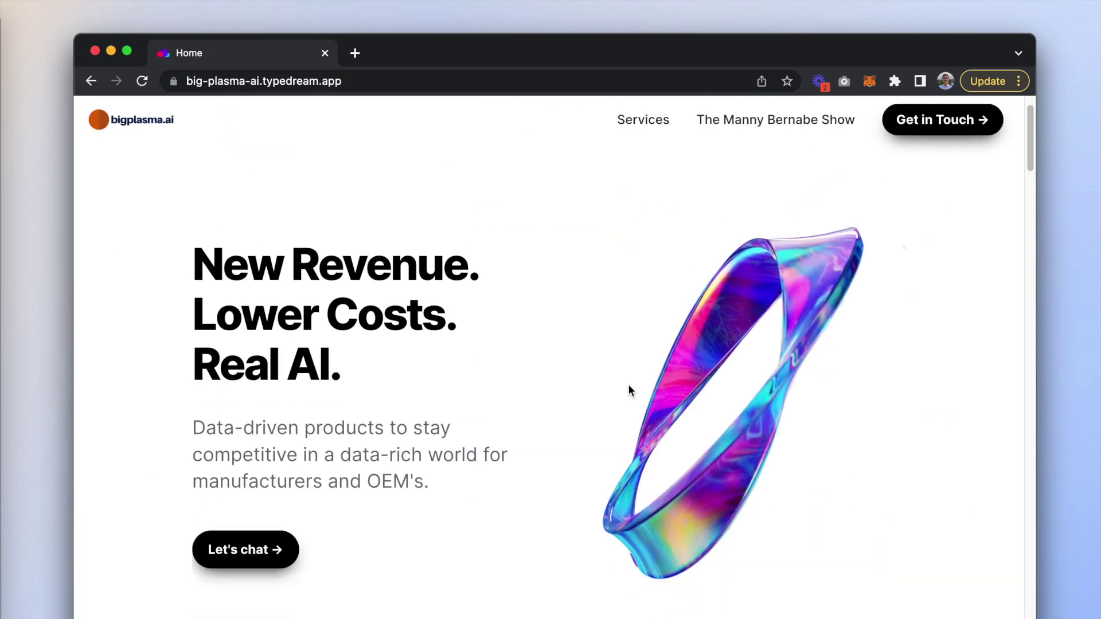
pyautogui.scroll(-15, 629, 387)
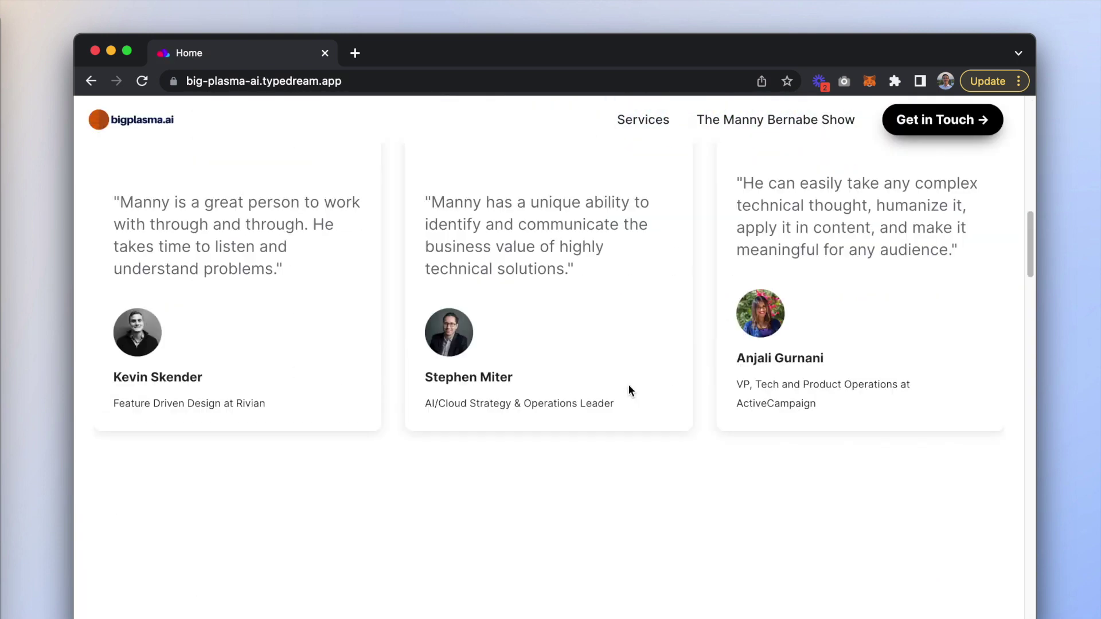
pyautogui.scroll(10, 630, 390)
pyautogui.scroll(-4, 630, 390)
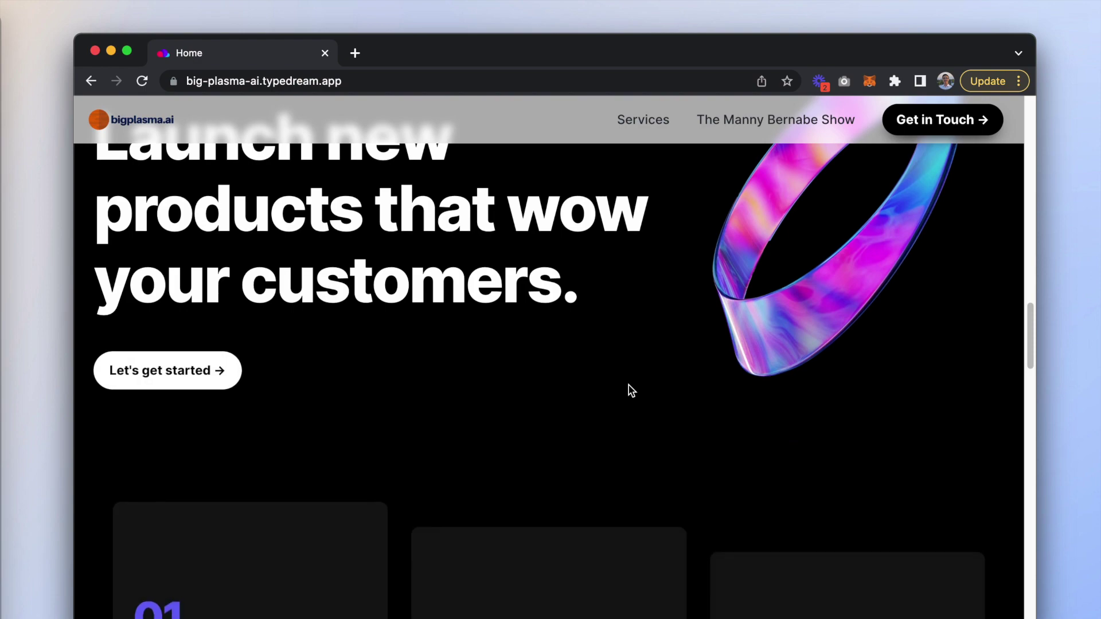
pyautogui.scroll(-15, 629, 386)
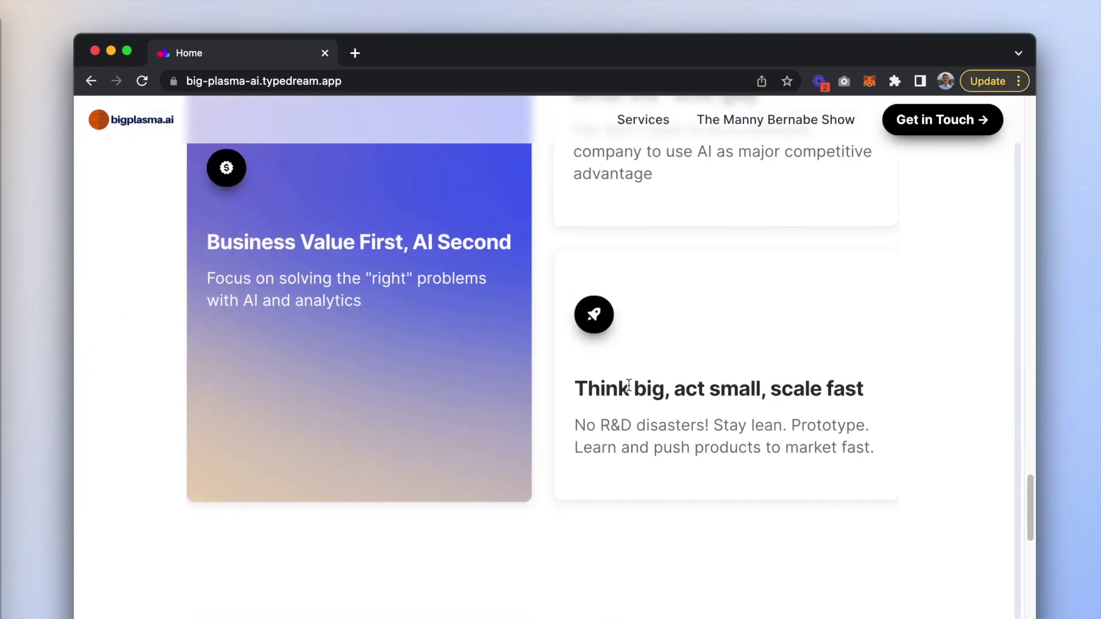
pyautogui.scroll(-10, 629, 385)
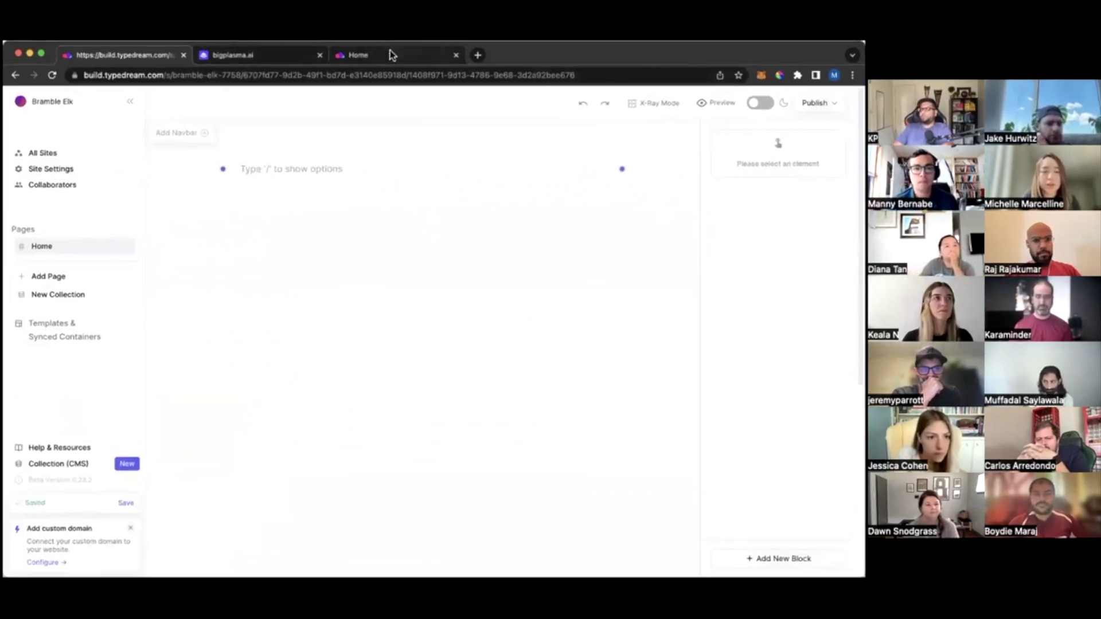
pyautogui.click(387, 54)
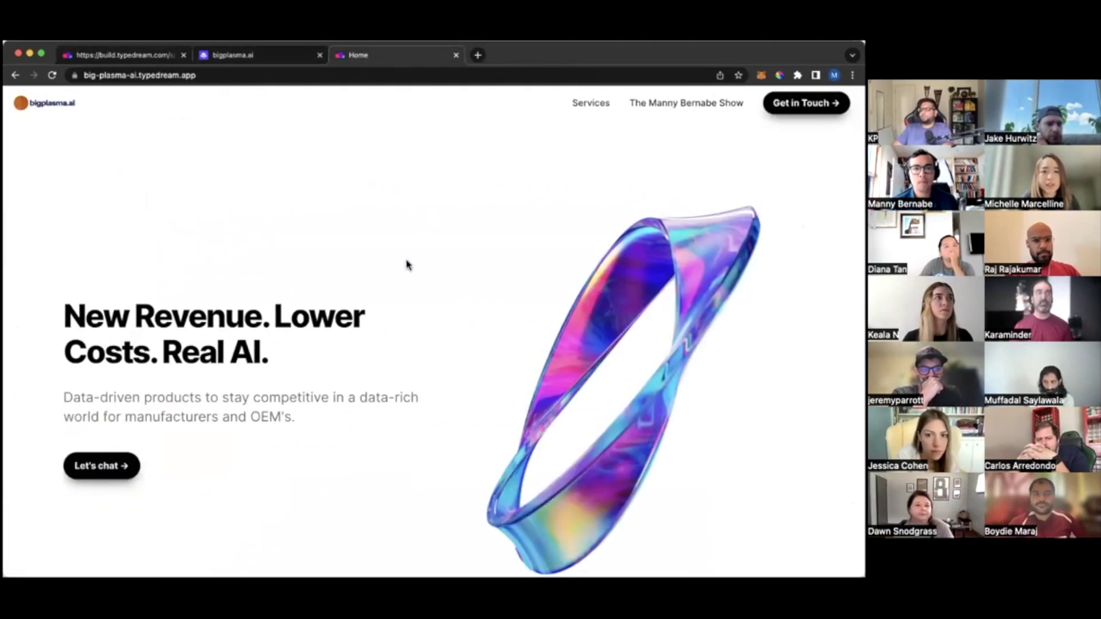
# Copy the hero headline 'New Revenue. Lower Costs. Real AI.' and go back to the Typedream editor
pyautogui.scroll(-2, 408, 265)
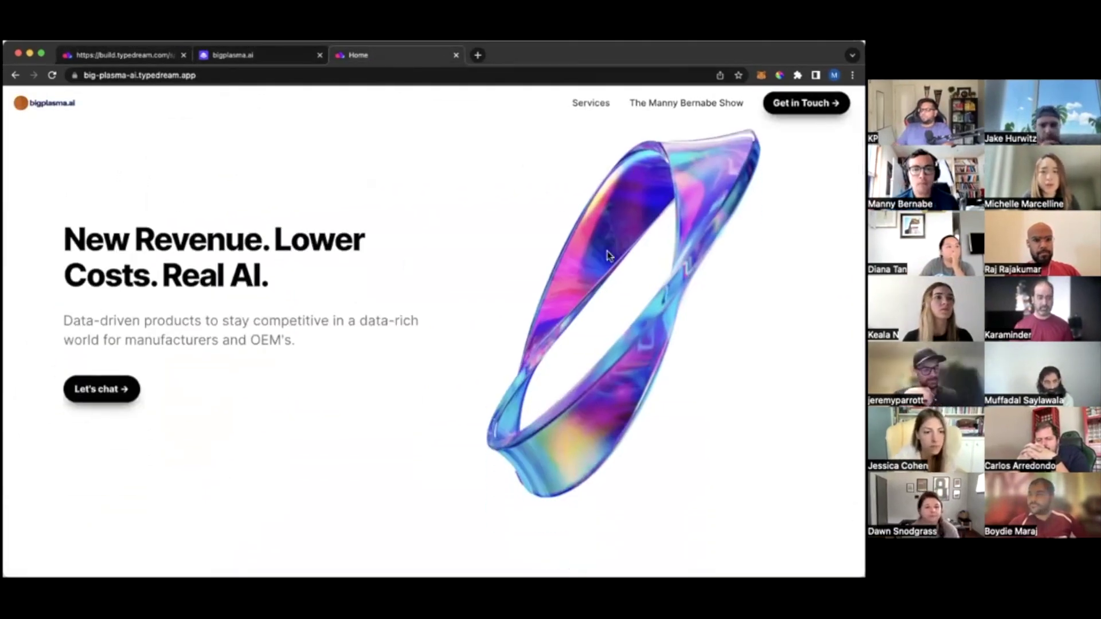
pyautogui.moveTo(77, 228); pyautogui.dragTo(287, 254)
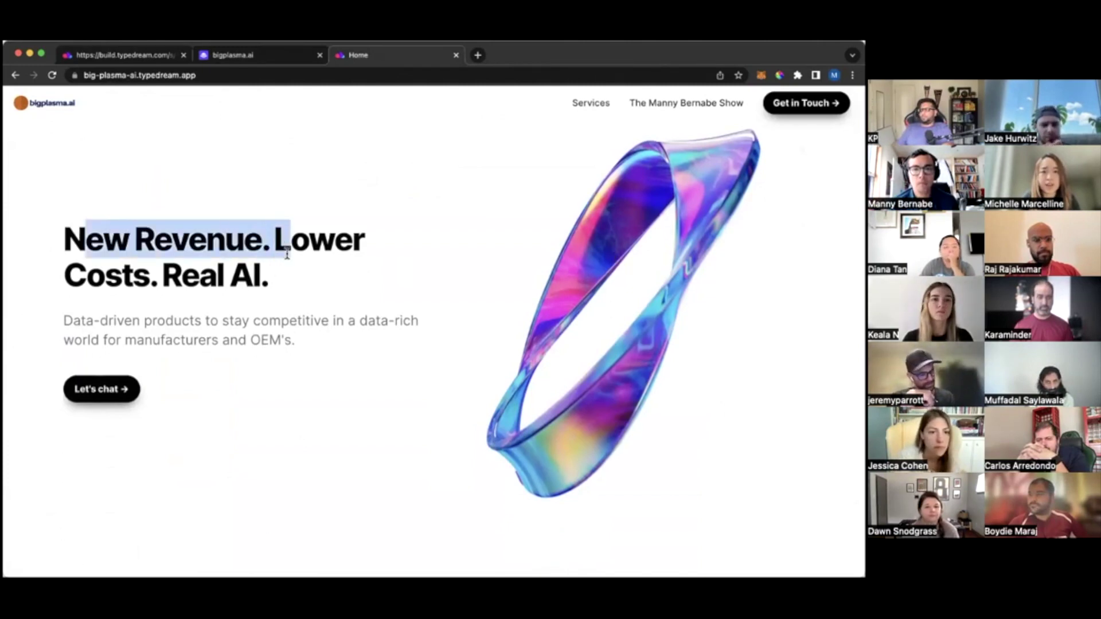
pyautogui.moveTo(105, 318); pyautogui.dragTo(279, 342)
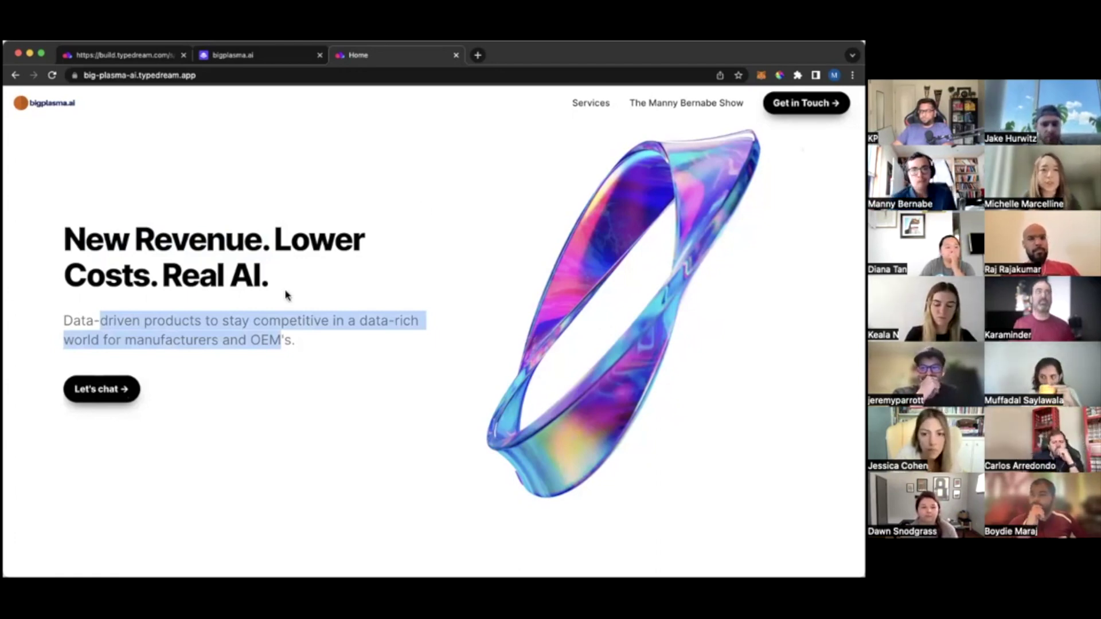
pyautogui.moveTo(285, 295); pyautogui.dragTo(66, 239)
pyautogui.press('super+c')
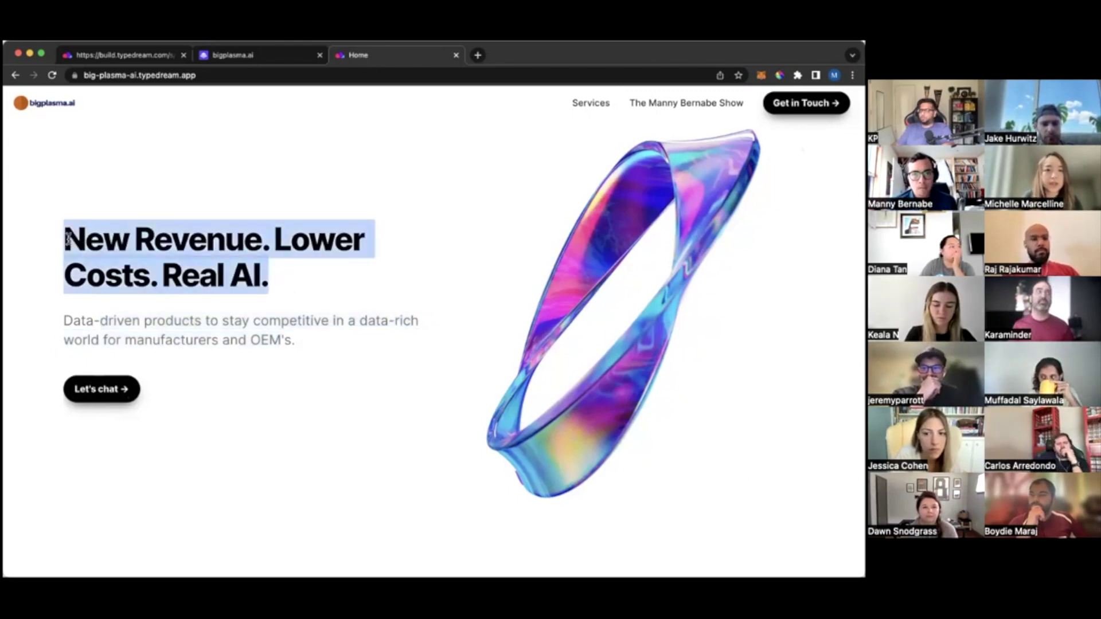
pyautogui.click(139, 57)
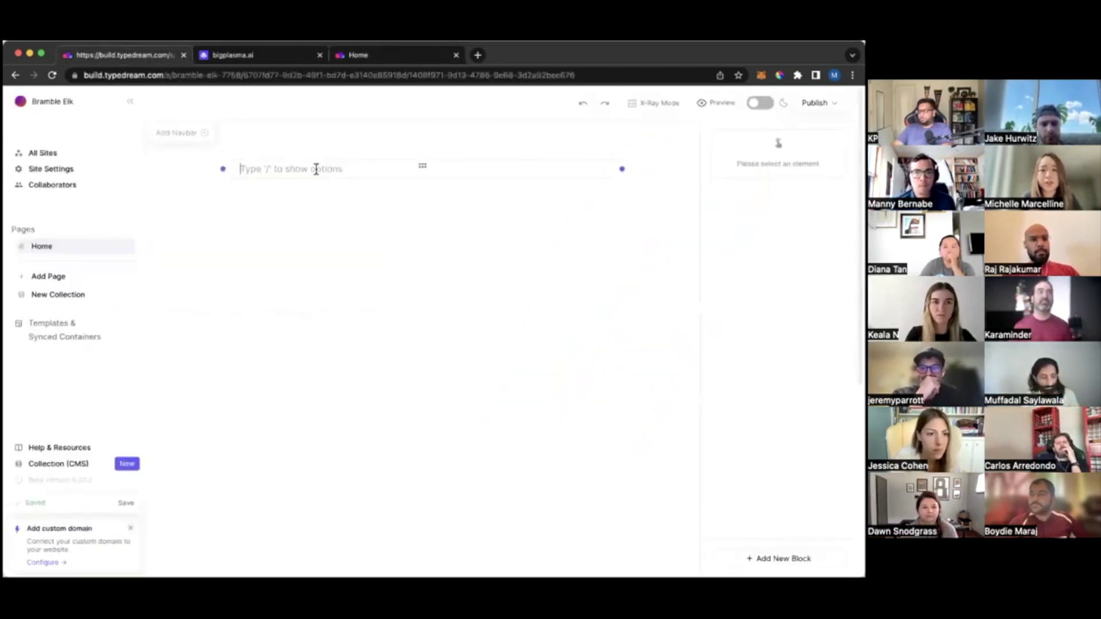
# Add a Heading 1 block holding the pasted headline 'New Revenue. Lower Costs. Real AI.'
pyautogui.write('/')
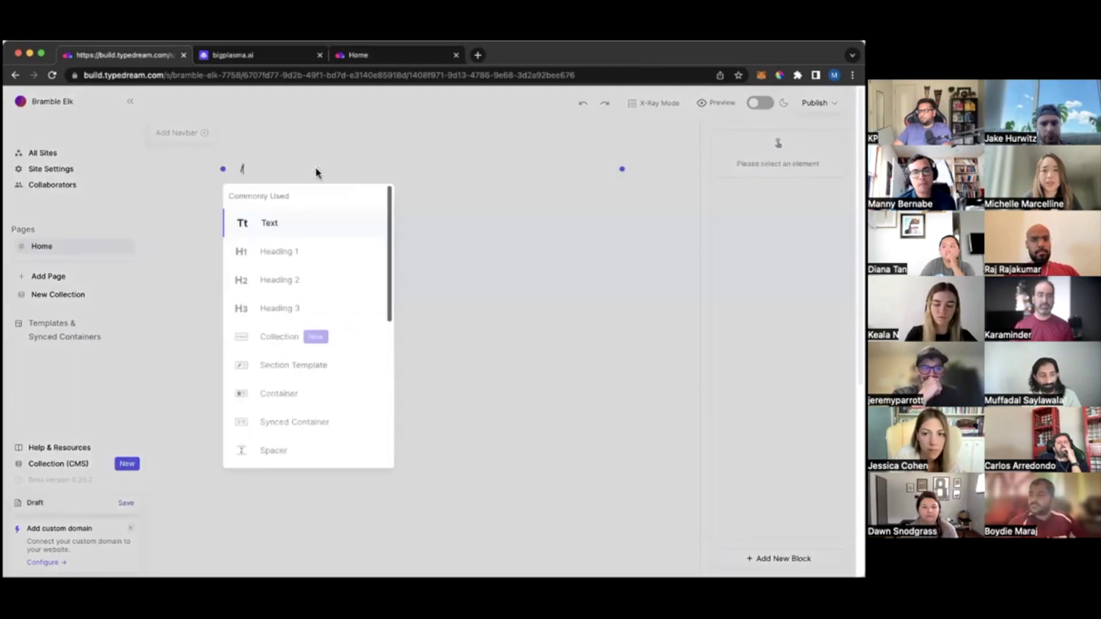
pyautogui.scroll(-3, 278, 290)
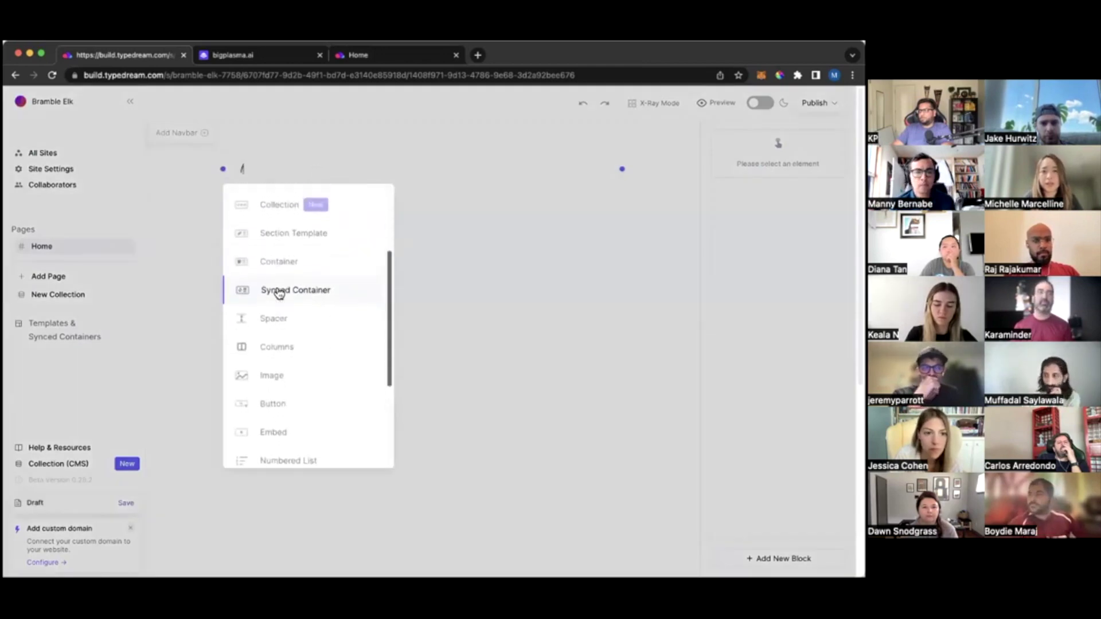
pyautogui.scroll(3, 277, 293)
pyautogui.click(279, 260)
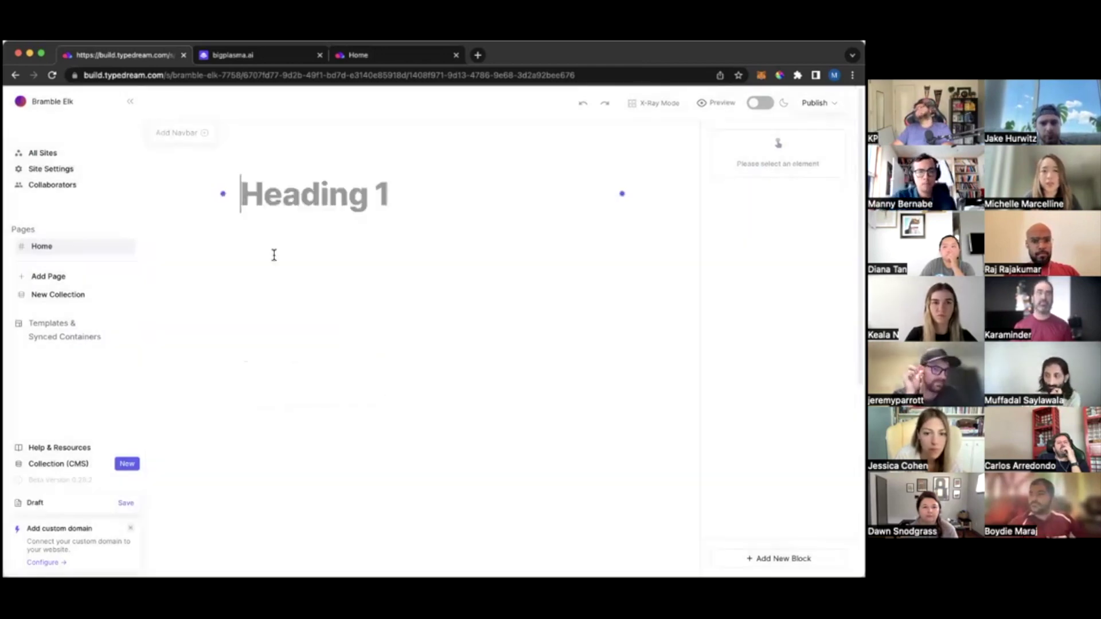
pyautogui.press('super+v')
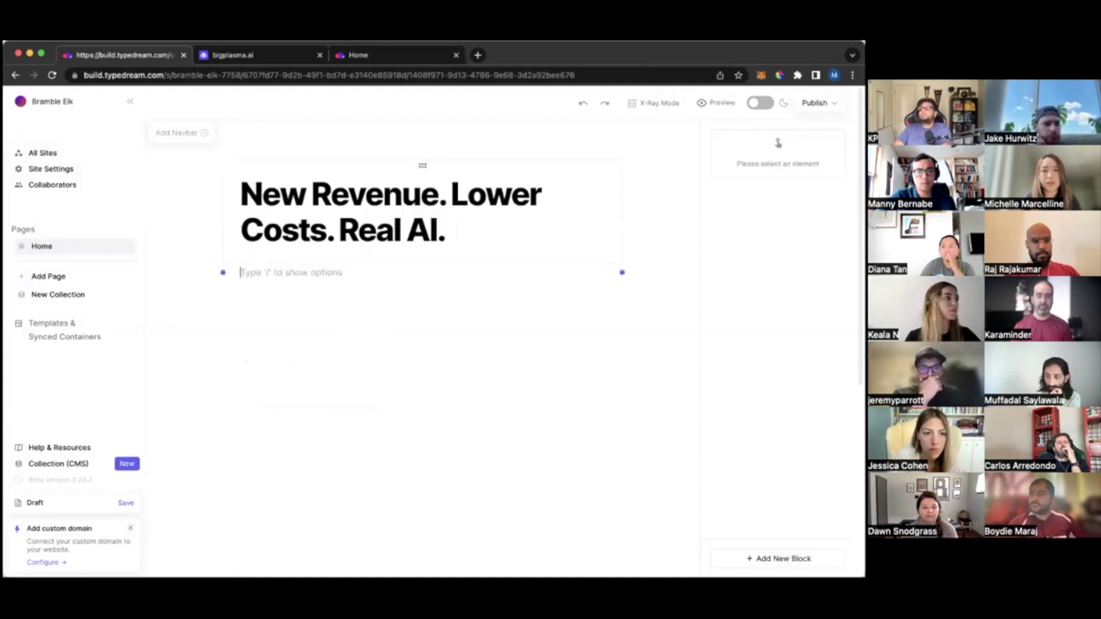
# Copy the 'Data-driven products…' paragraph from the live site and paste it as a Text block below
pyautogui.click(246, 55)
pyautogui.scroll(15, 238, 303)
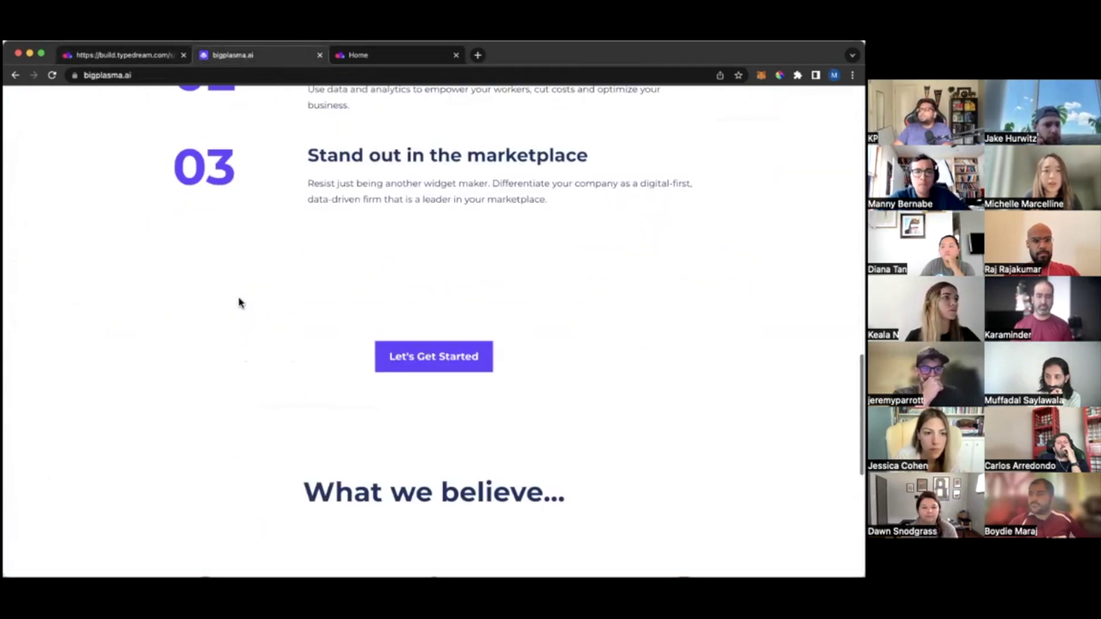
pyautogui.click(394, 54)
pyautogui.moveTo(304, 356); pyautogui.dragTo(56, 326)
pyautogui.press('super+c')
pyautogui.click(120, 54)
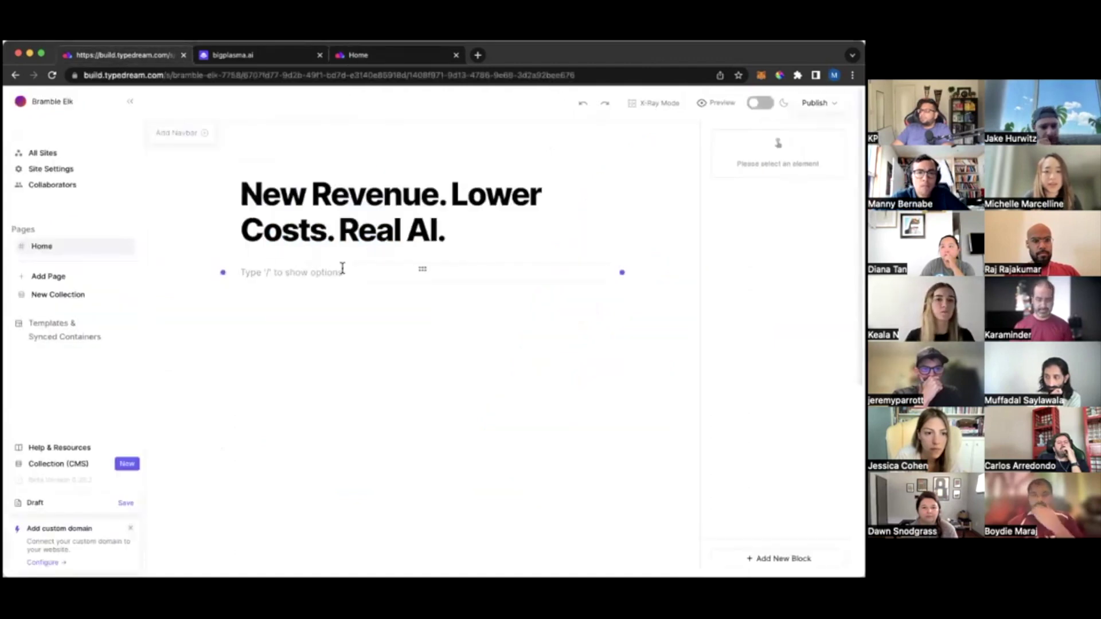
pyautogui.write('/')
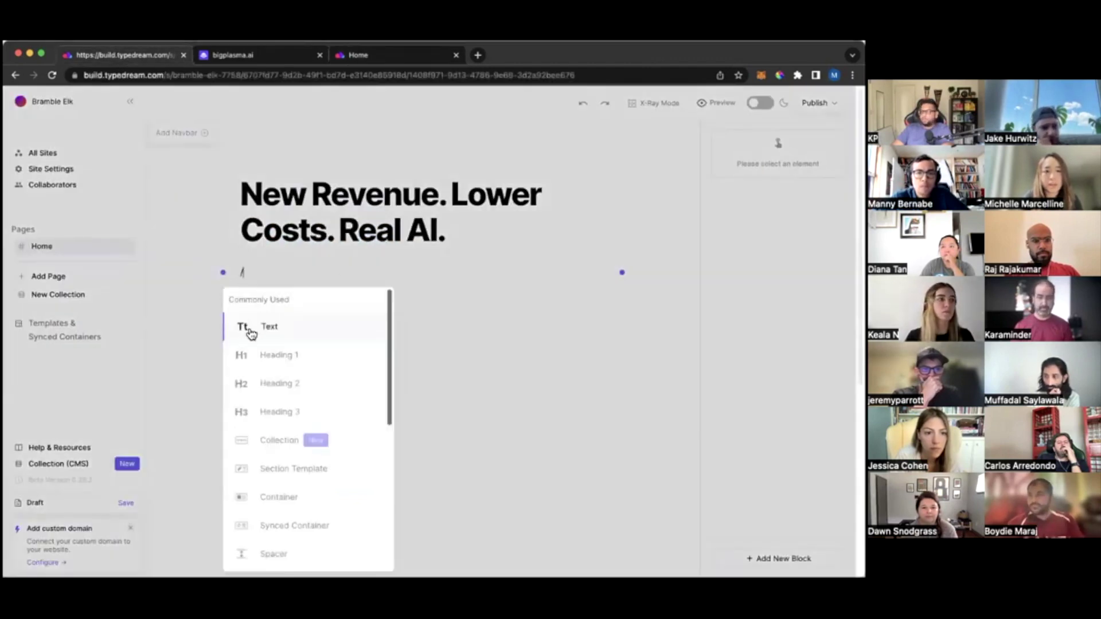
pyautogui.click(245, 326)
pyautogui.press('super+v')
pyautogui.tripleClick(283, 280)
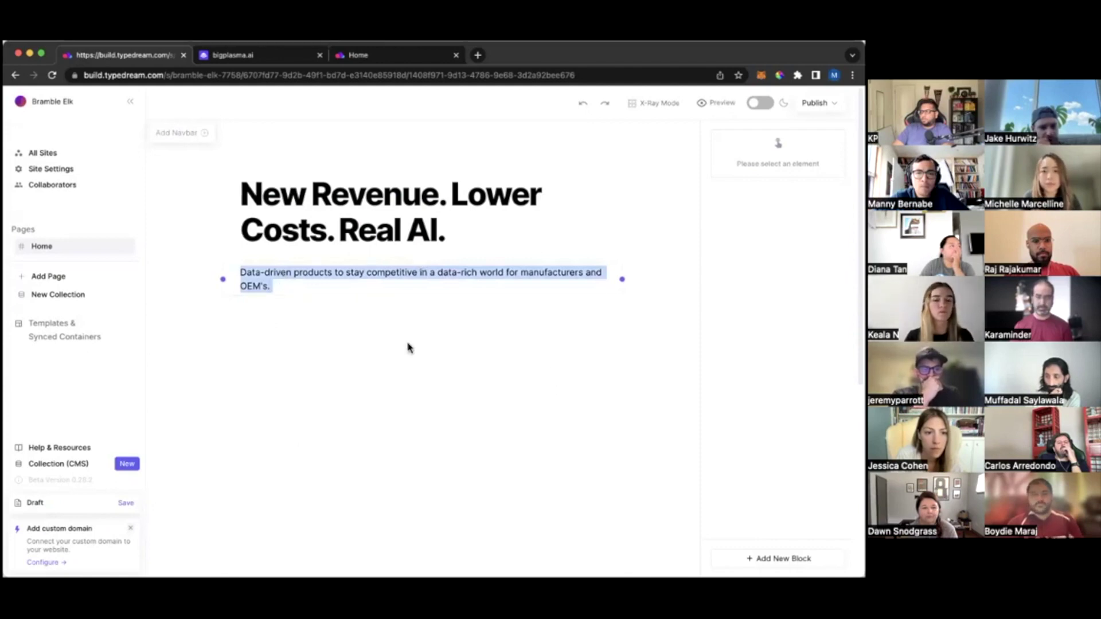
pyautogui.tripleClick(405, 269)
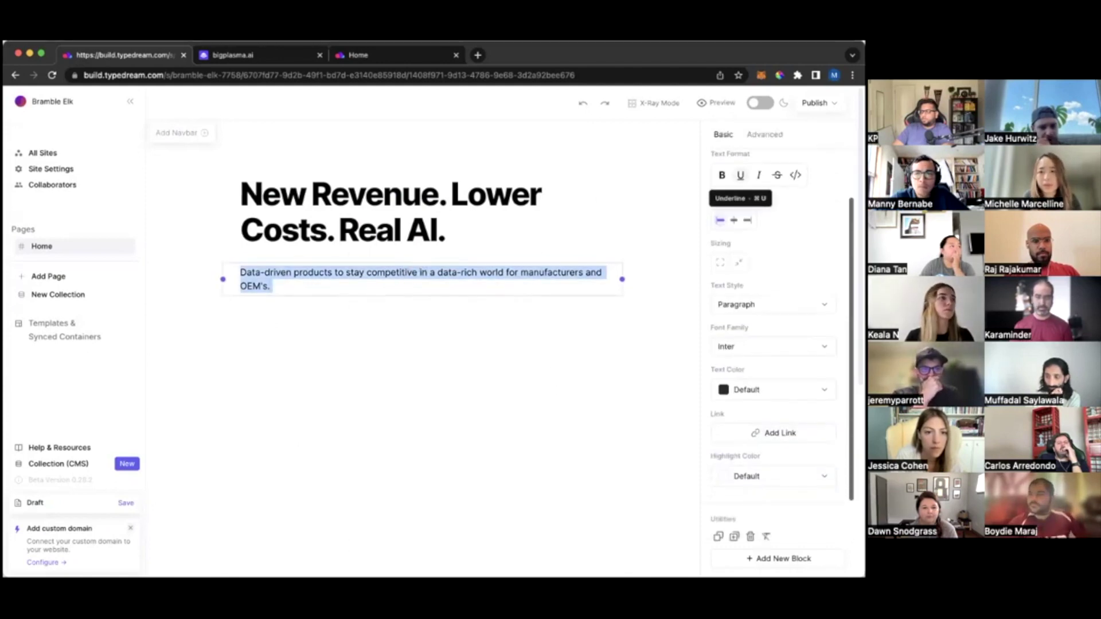
# Apply the Subtitle 1 text style to the data-driven products paragraph
pyautogui.click(768, 175)
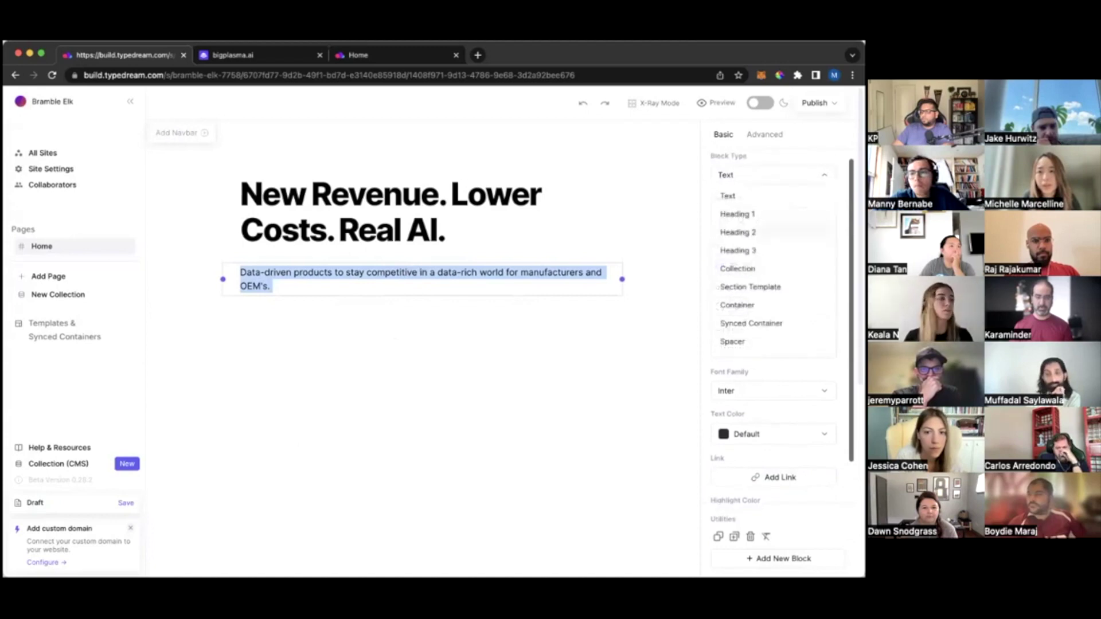
pyautogui.scroll(-2, 768, 269)
pyautogui.scroll(2, 768, 269)
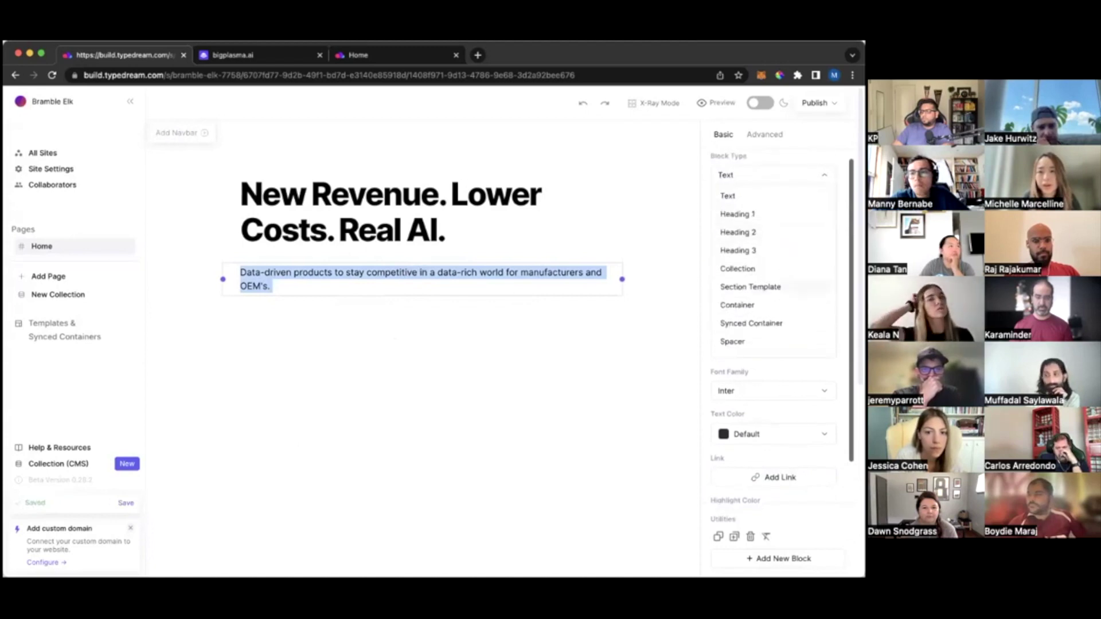
pyautogui.click(583, 357)
pyautogui.press('super+a')
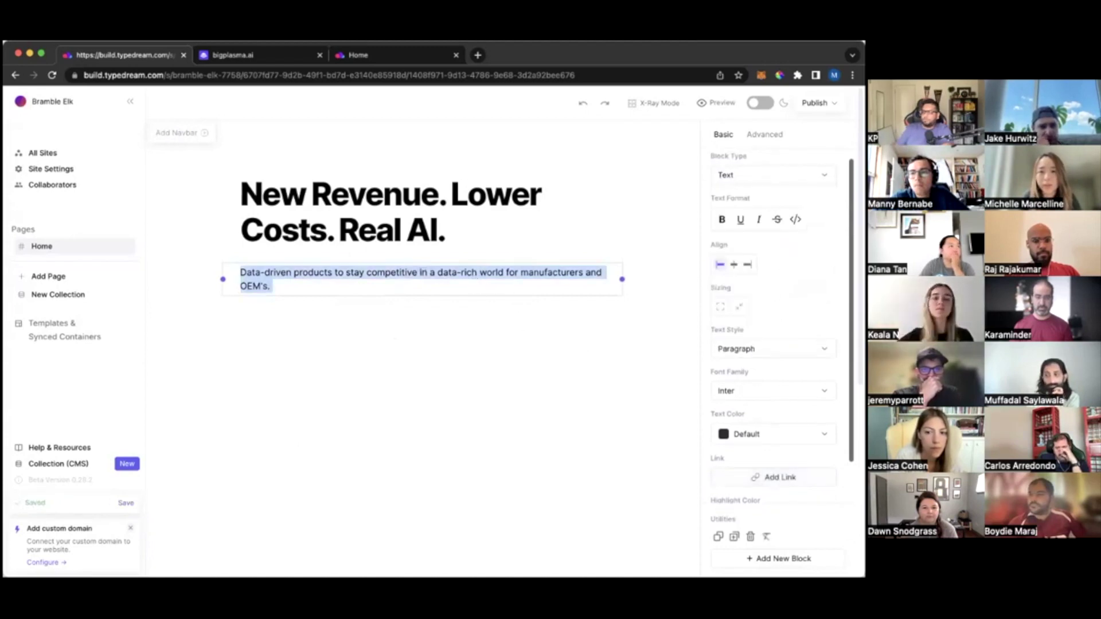
pyautogui.click(771, 346)
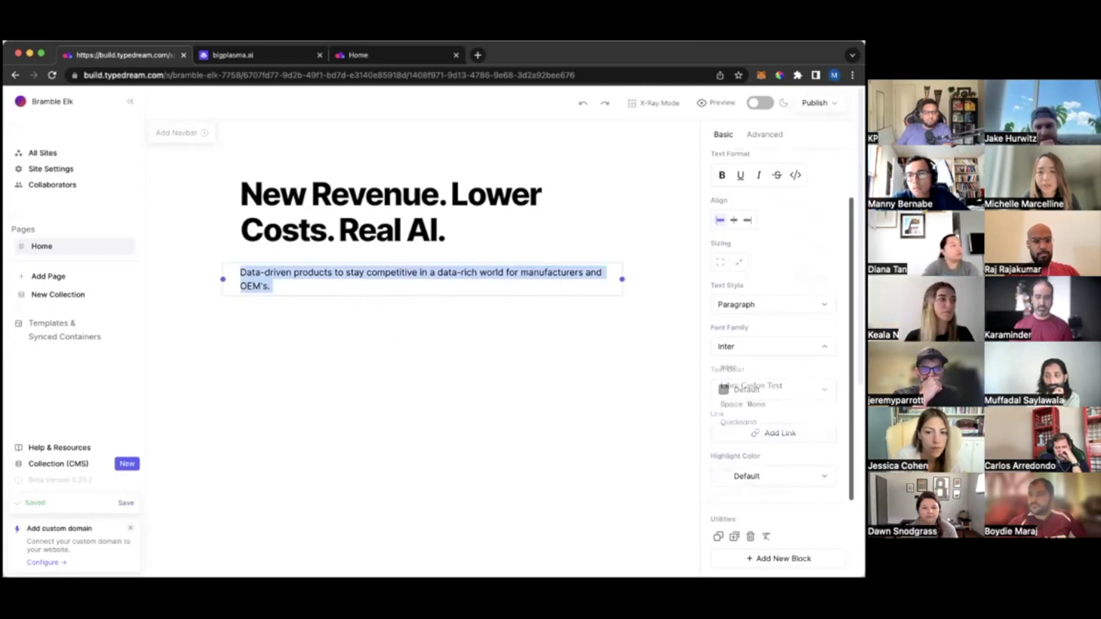
pyautogui.click(728, 367)
pyautogui.click(771, 304)
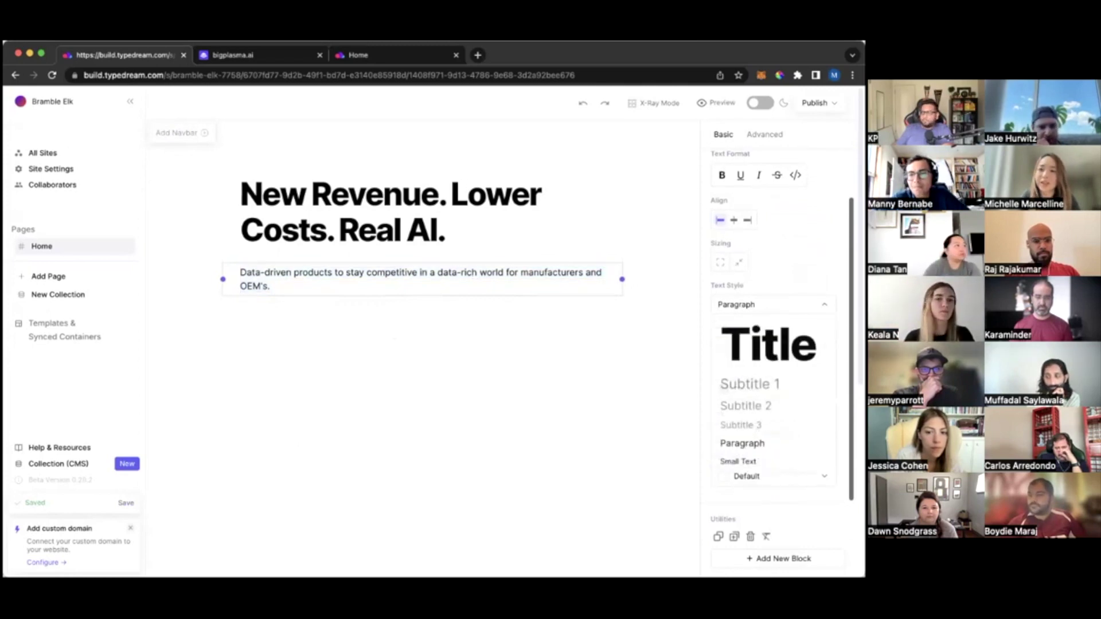
pyautogui.click(749, 384)
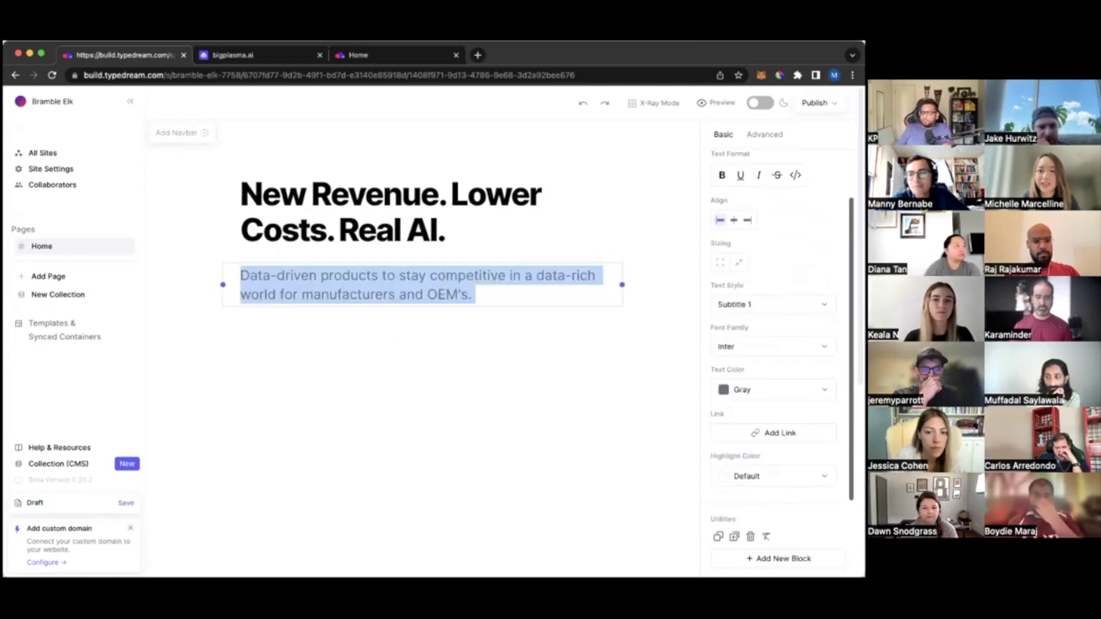
# Compare the restyled paragraph against the original and rebuilt bigplasma.ai sites
pyautogui.click(241, 55)
pyautogui.scroll(15, 328, 188)
pyautogui.click(390, 57)
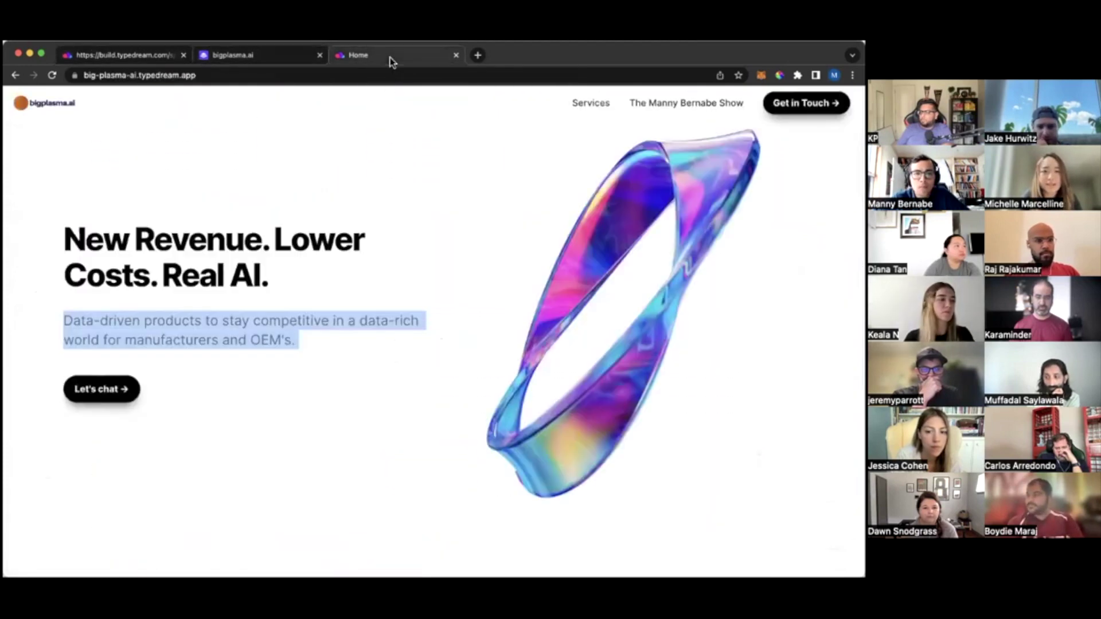
pyautogui.click(161, 55)
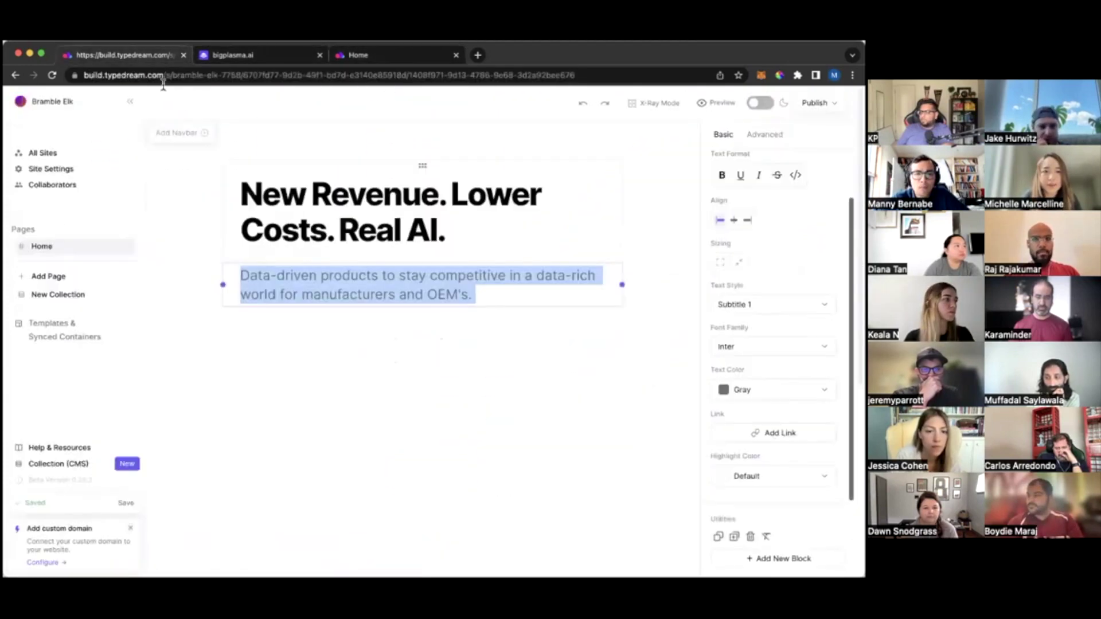
# Insert a button block below the paragraph labelled 'Let's chat ->'
pyautogui.click(498, 309)
pyautogui.press('Return')
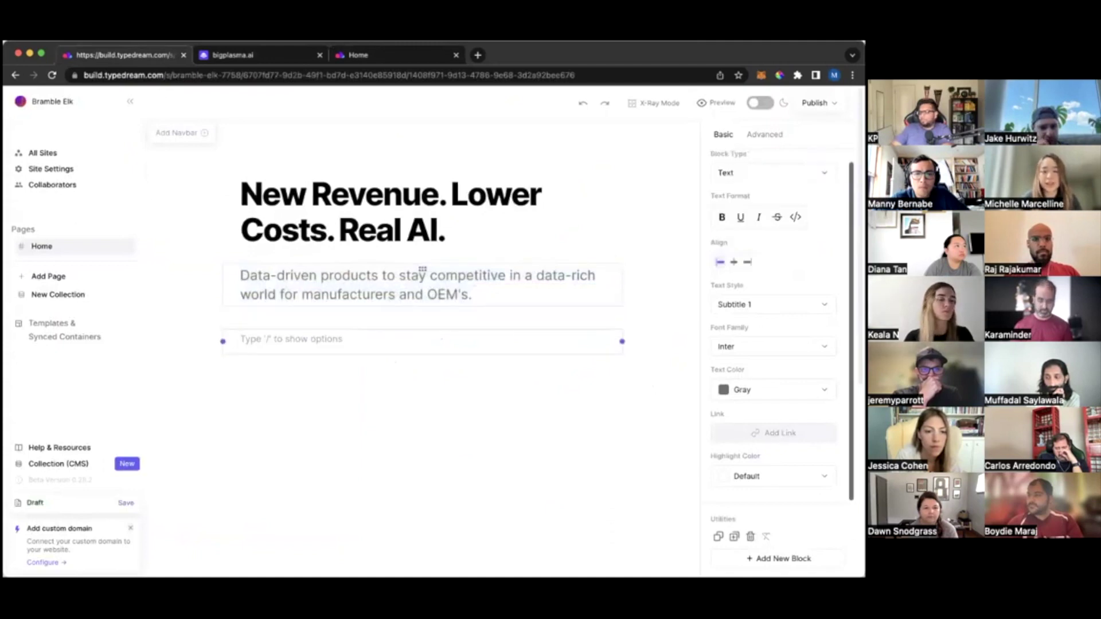
pyautogui.write('/but')
pyautogui.press('Return')
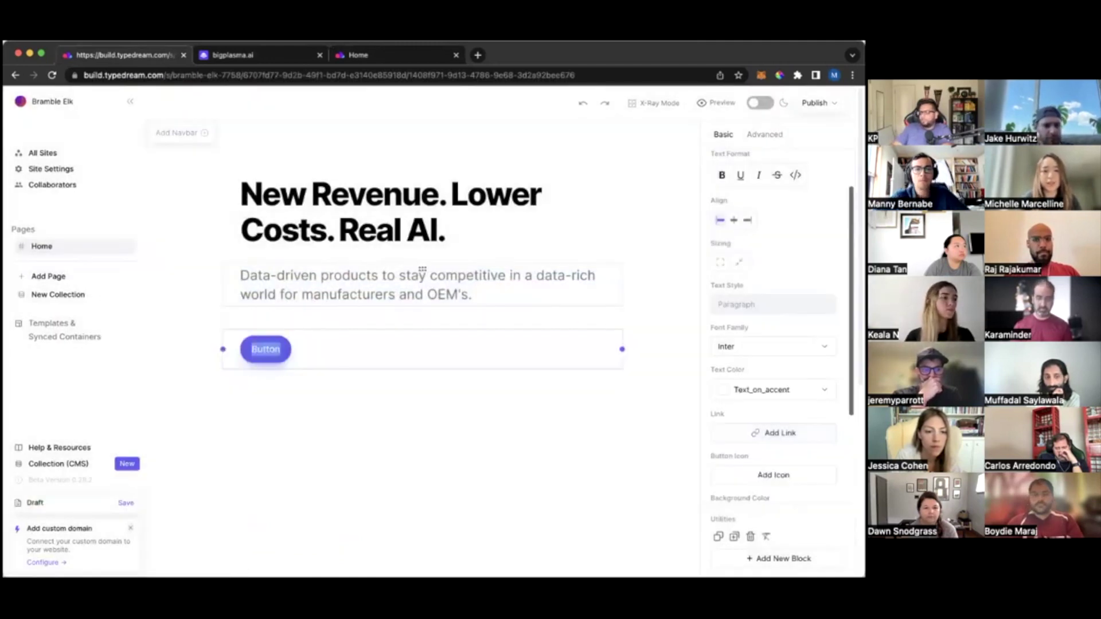
pyautogui.click(403, 56)
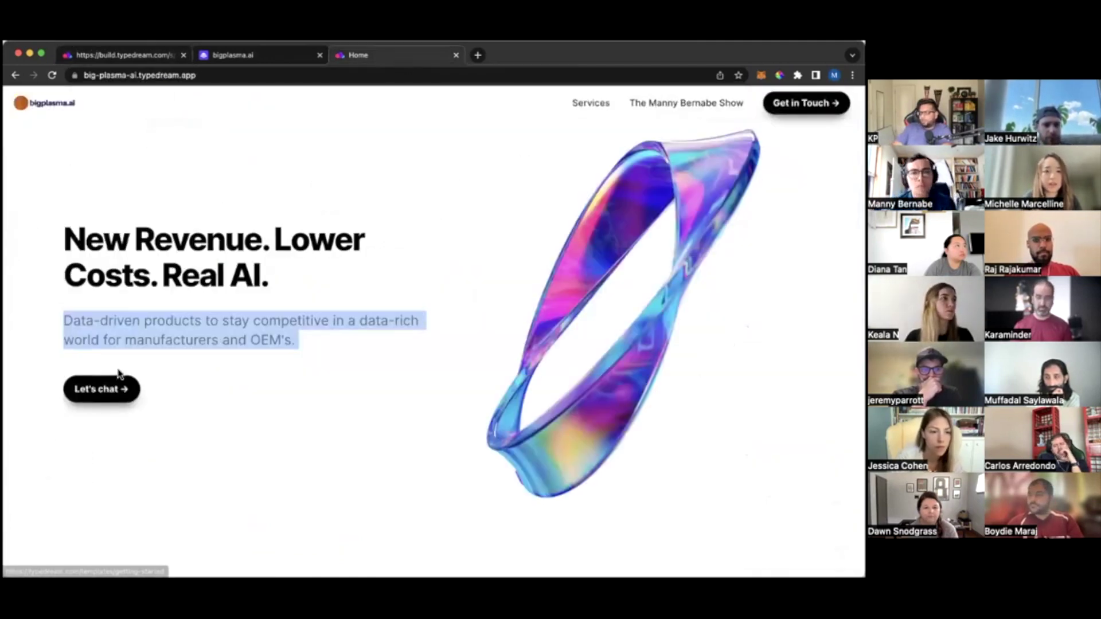
pyautogui.click(139, 57)
pyautogui.write("Let's")
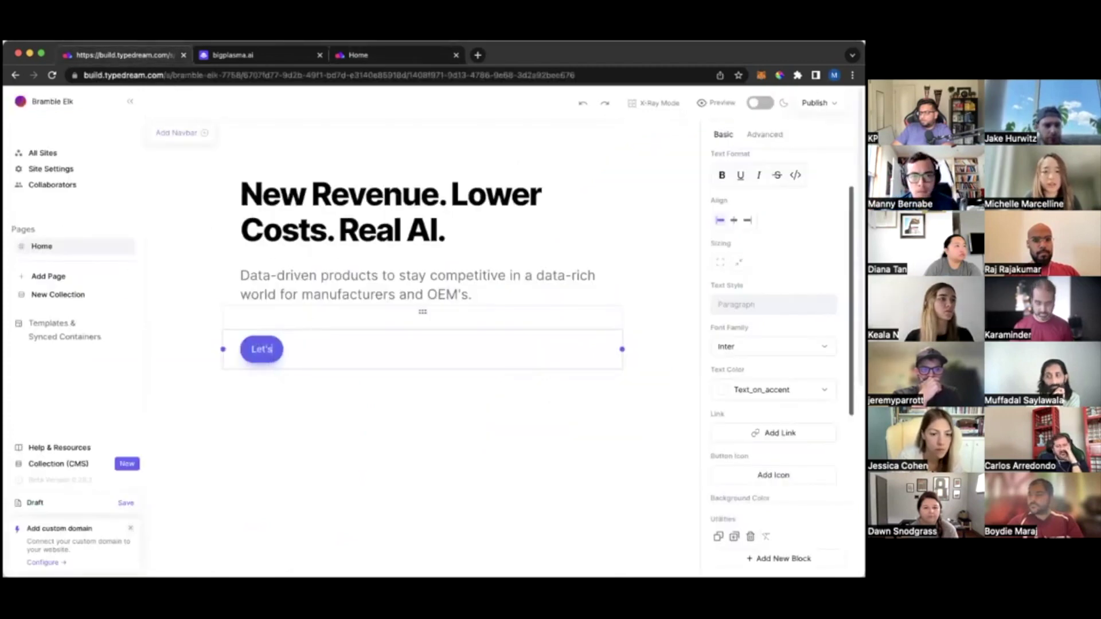
pyautogui.write(' chat -')
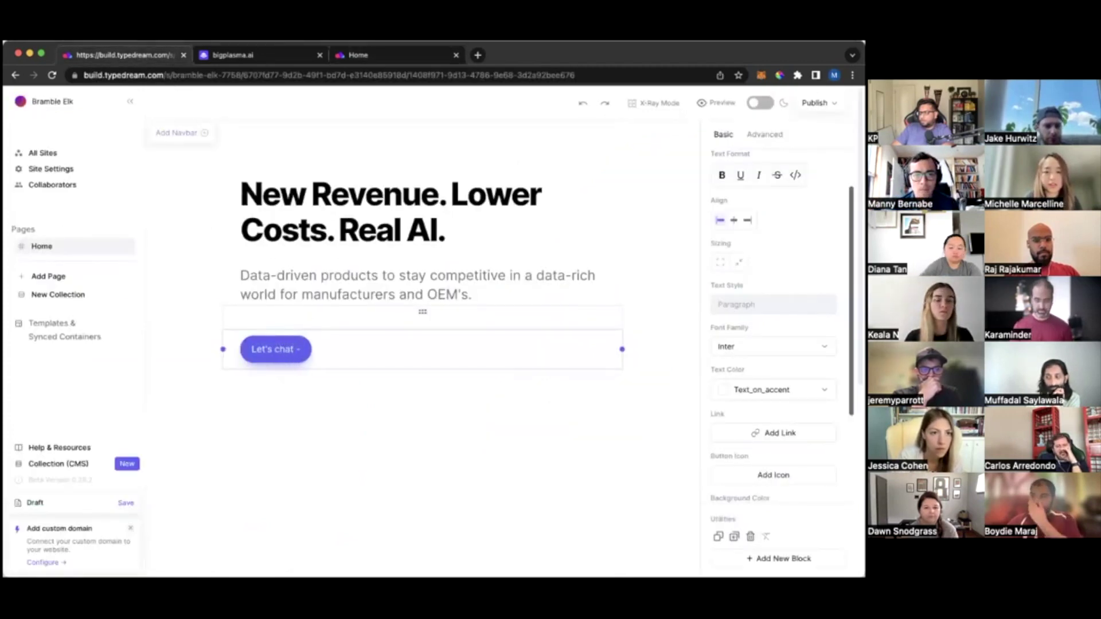
pyautogui.write('>')
pyautogui.hotkey('ctrl', 'a')
pyautogui.click(386, 346)
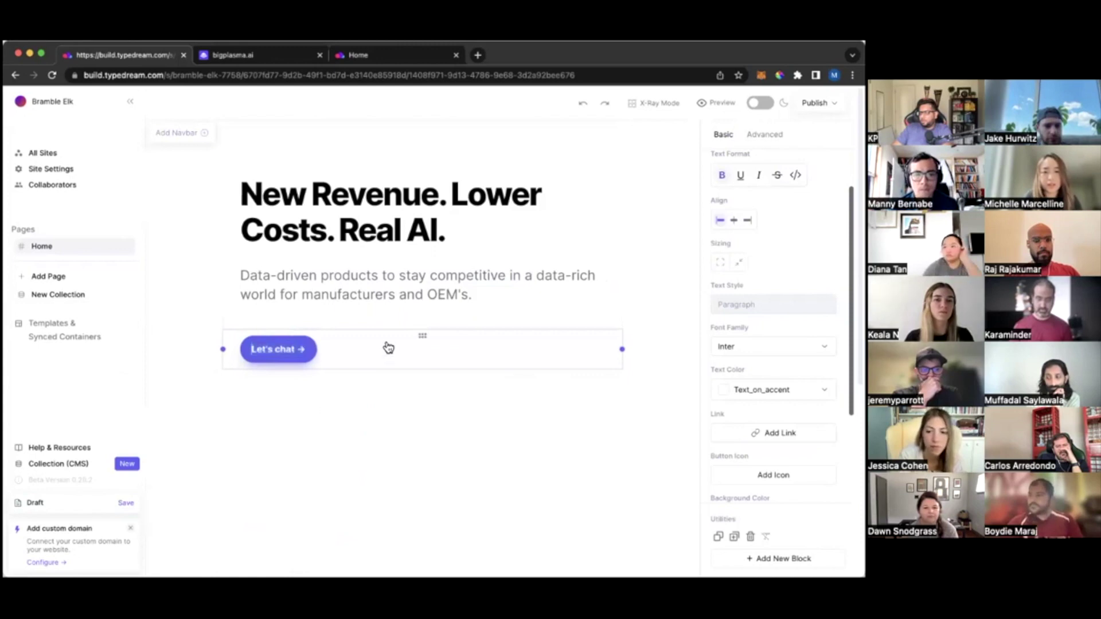
# Change the button's background colour from Accent to Black
pyautogui.scroll(-2, 773, 345)
pyautogui.scroll(-2, 397, 297)
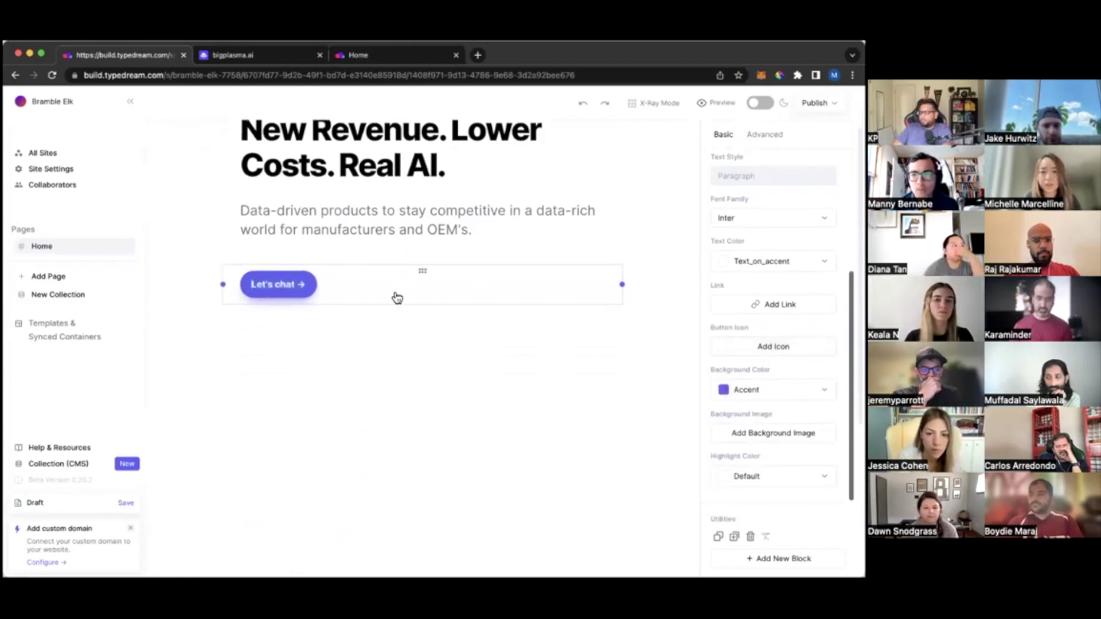
pyautogui.click(774, 389)
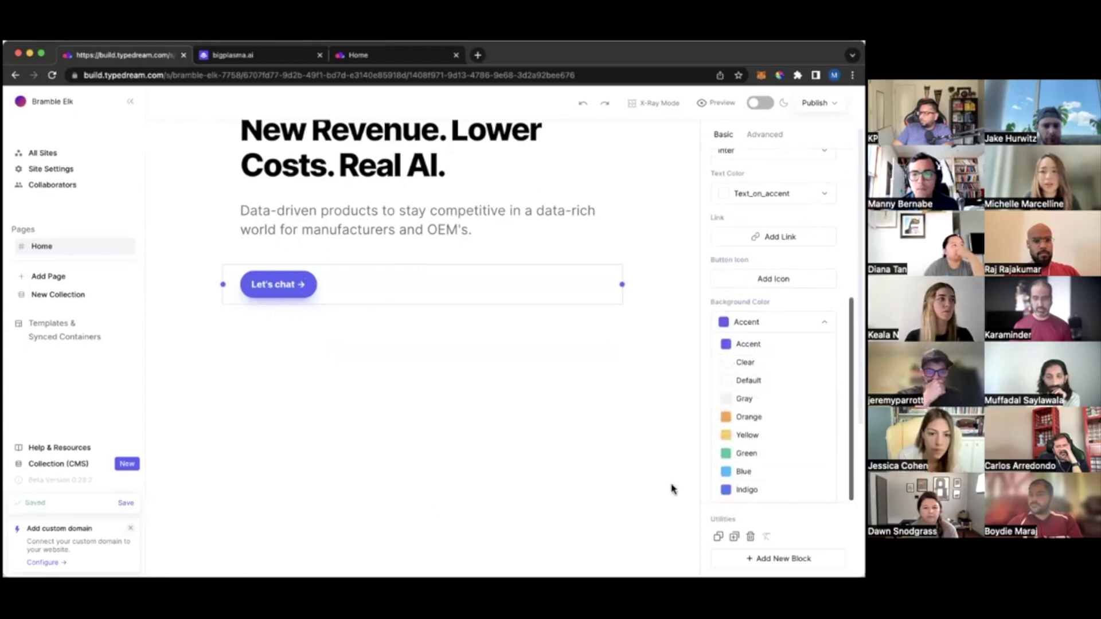
pyautogui.scroll(-3, 745, 436)
pyautogui.click(744, 472)
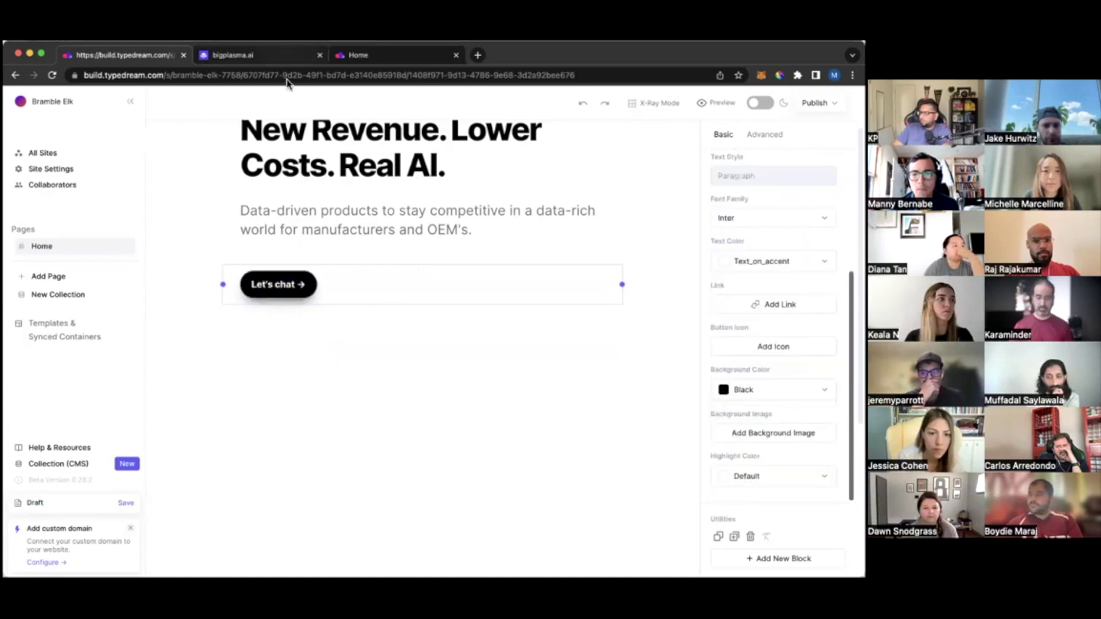
# Copy the Let's Chat link address from the original bigplasma.ai site
pyautogui.click(266, 58)
pyautogui.click(404, 55)
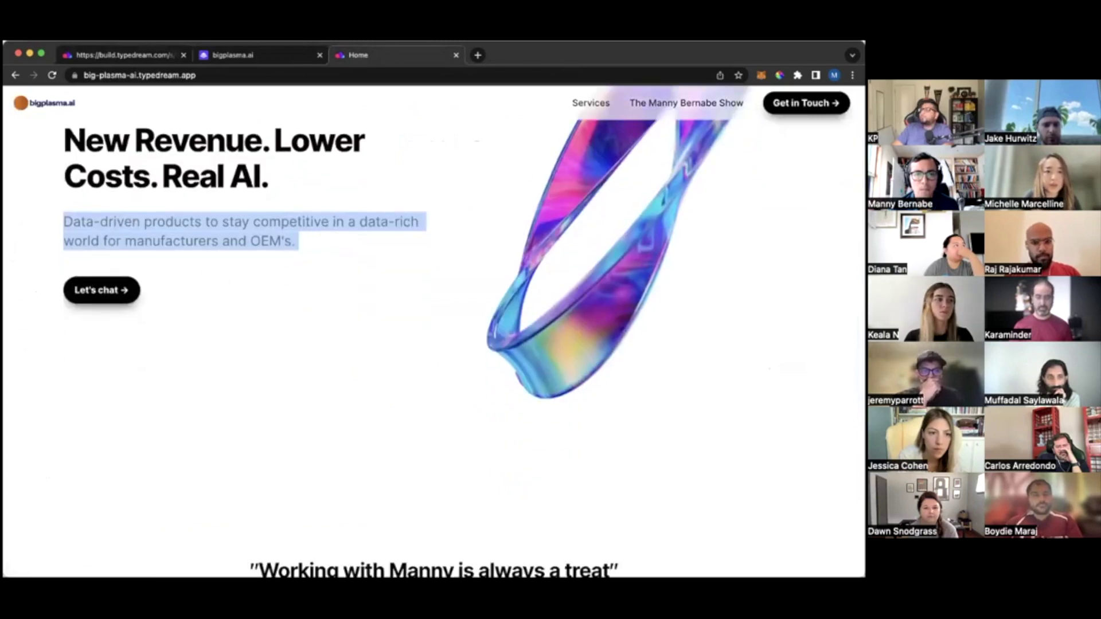
pyautogui.click(258, 55)
pyautogui.scroll(-2, 418, 295)
pyautogui.rightClick(434, 388)
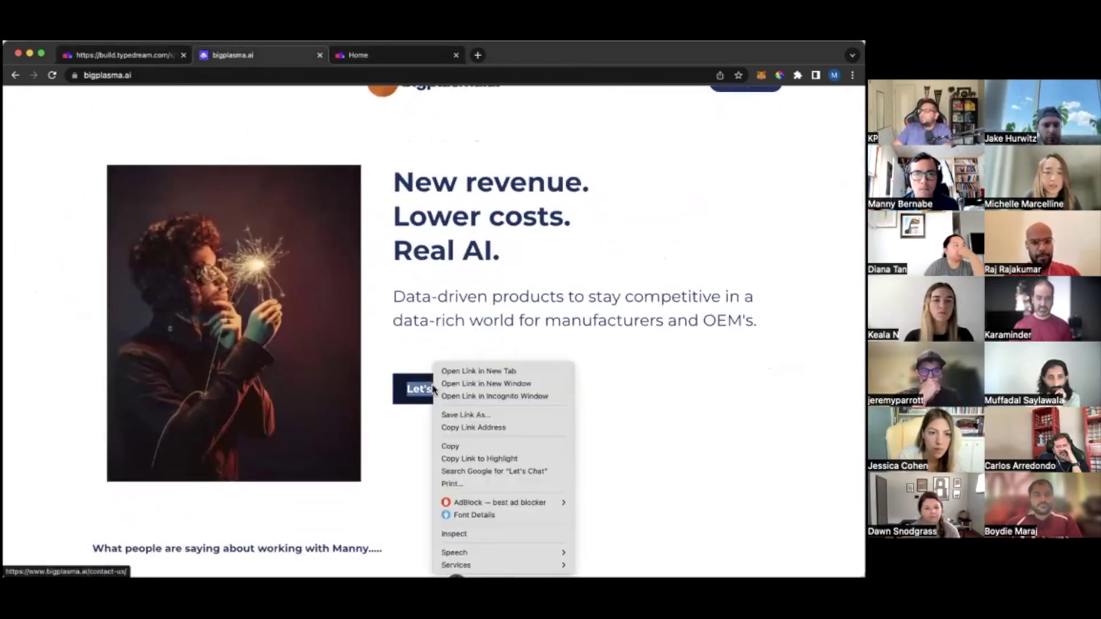
pyautogui.click(466, 428)
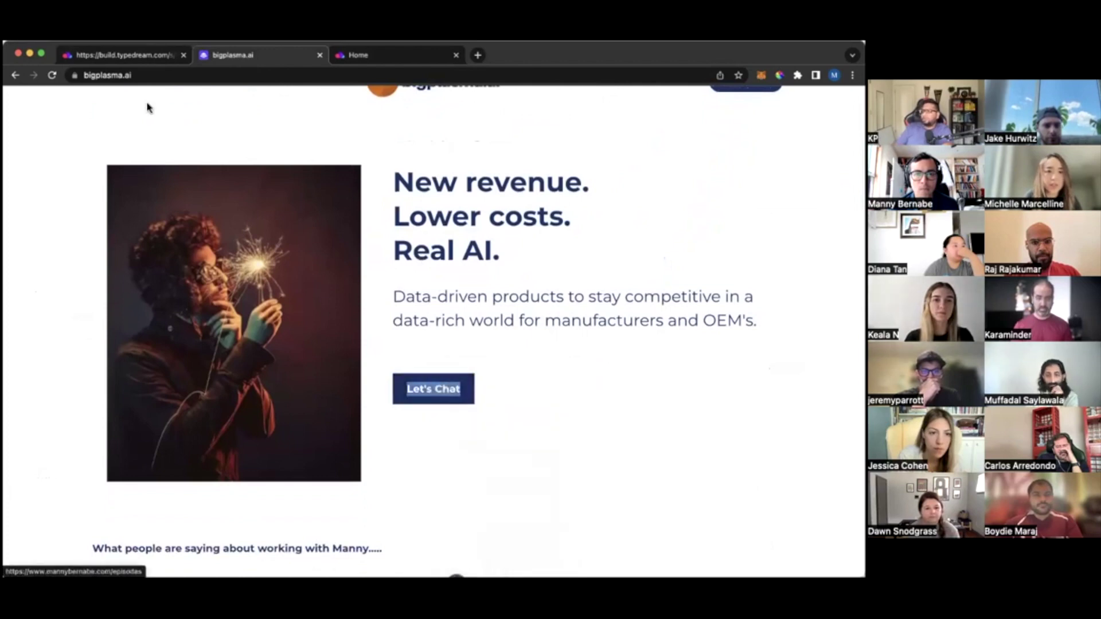
# Link the Let's chat button to the copied bigplasma address, opening in a new tab
pyautogui.click(143, 55)
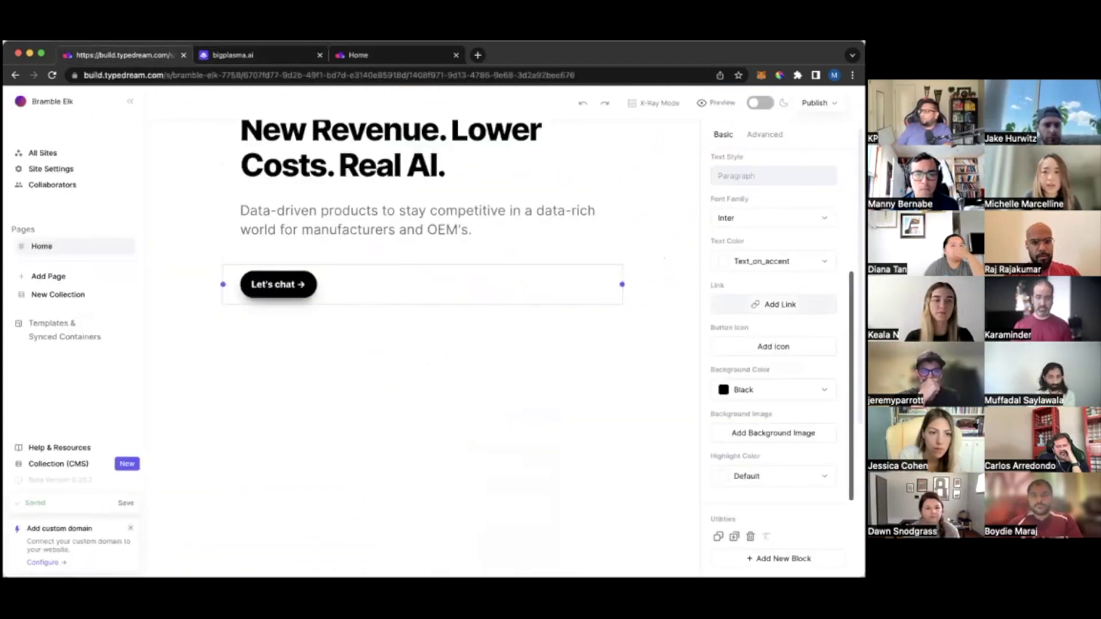
pyautogui.click(774, 304)
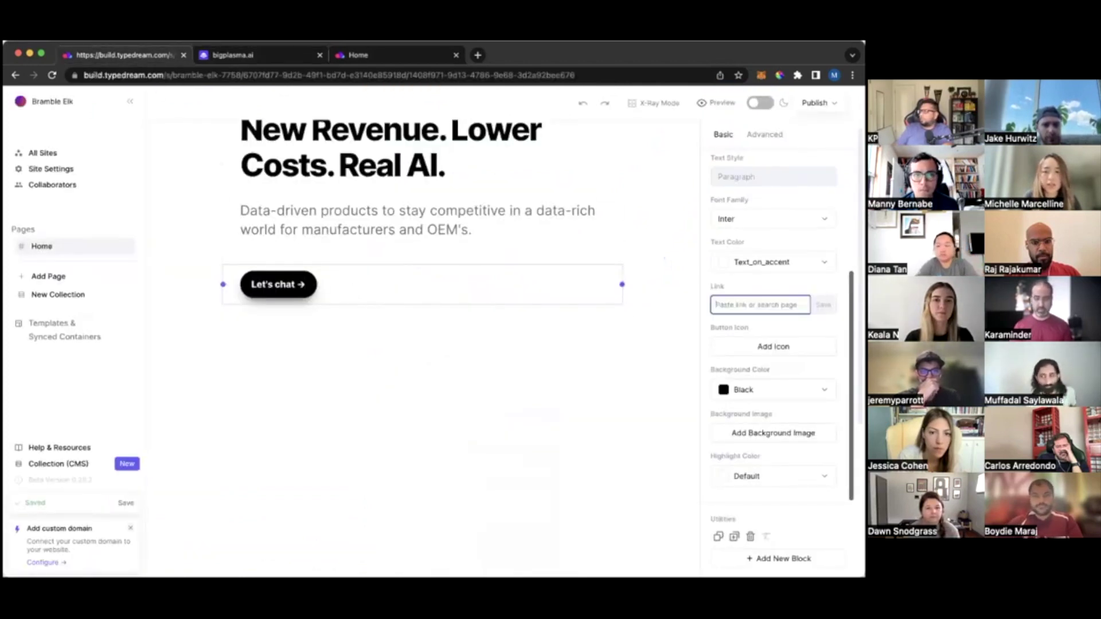
pyautogui.press('cmd+v')
pyautogui.press('Return')
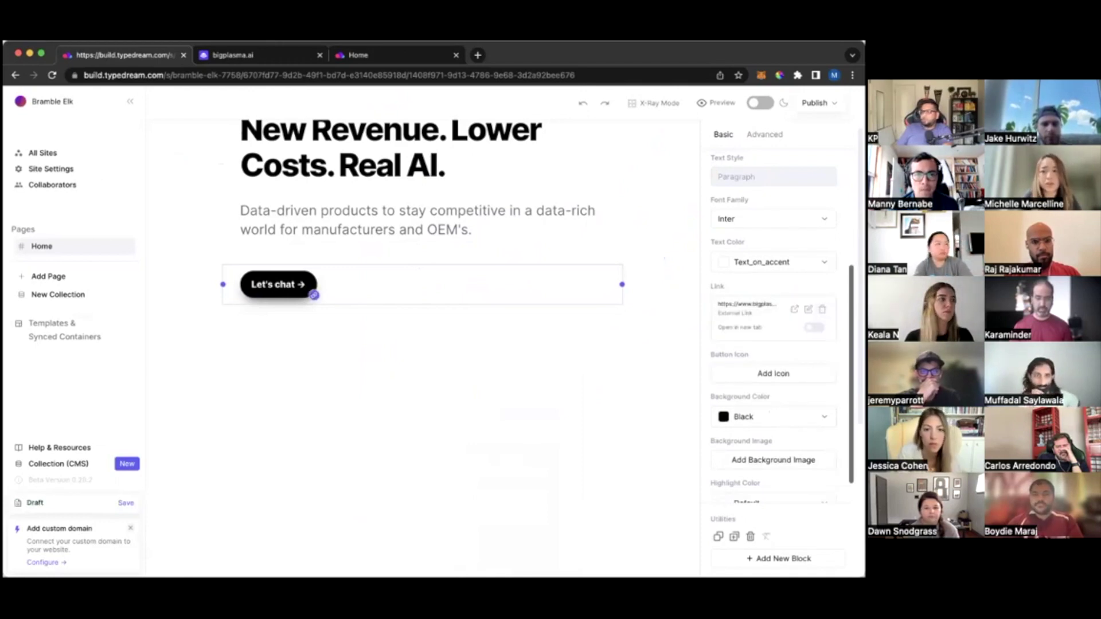
pyautogui.click(814, 328)
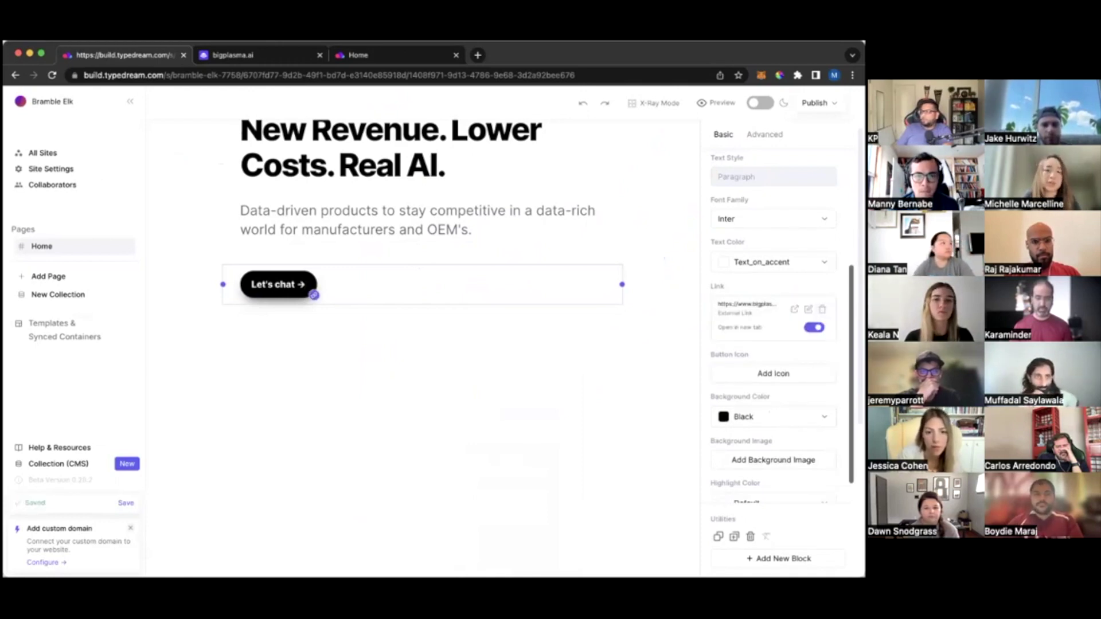
# Check the hero on the original site and the published typedream.app Home page
pyautogui.click(287, 55)
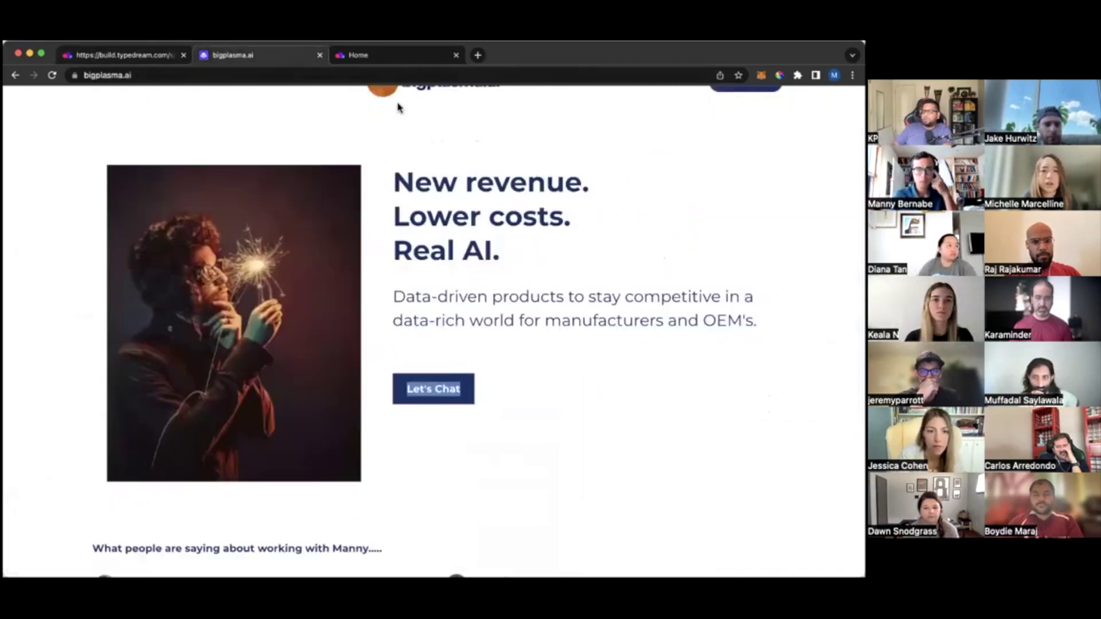
pyautogui.click(385, 56)
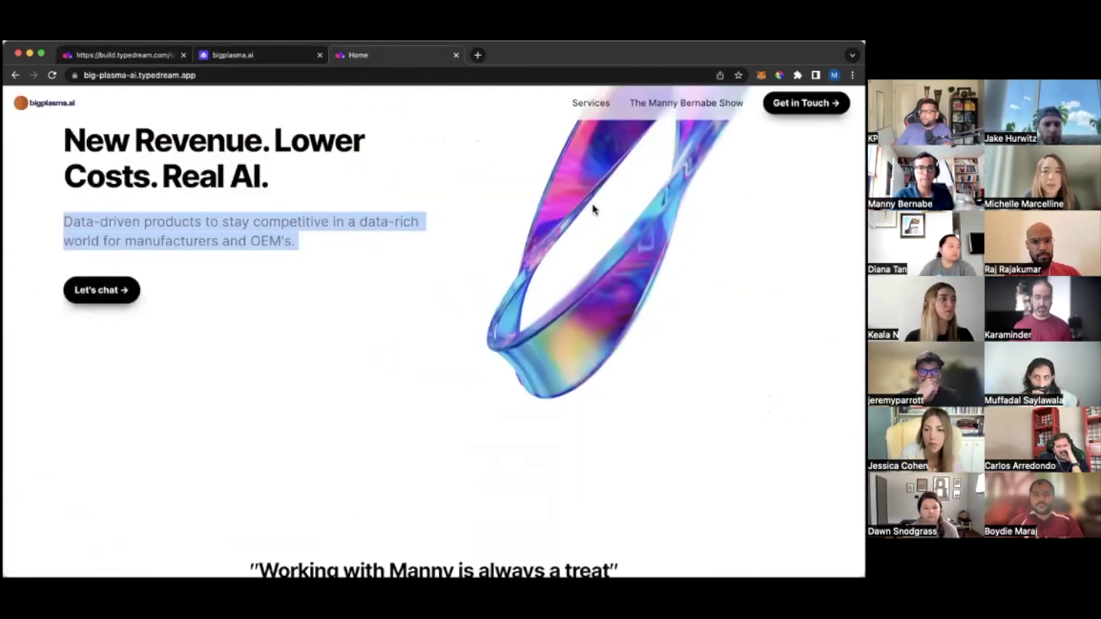
pyautogui.scroll(3, 592, 209)
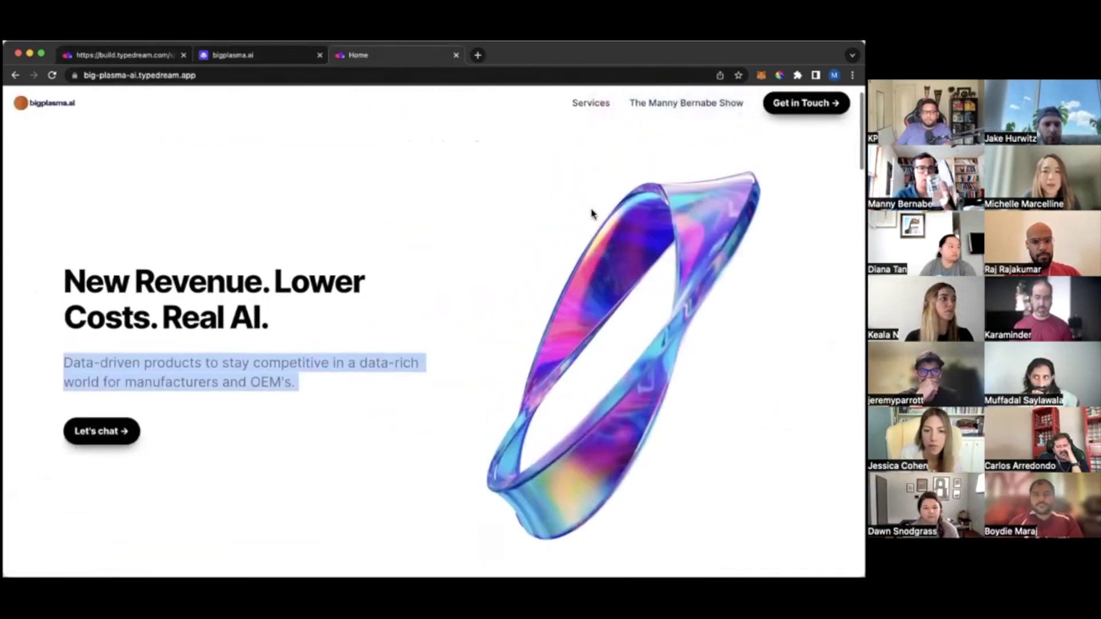
pyautogui.click(164, 60)
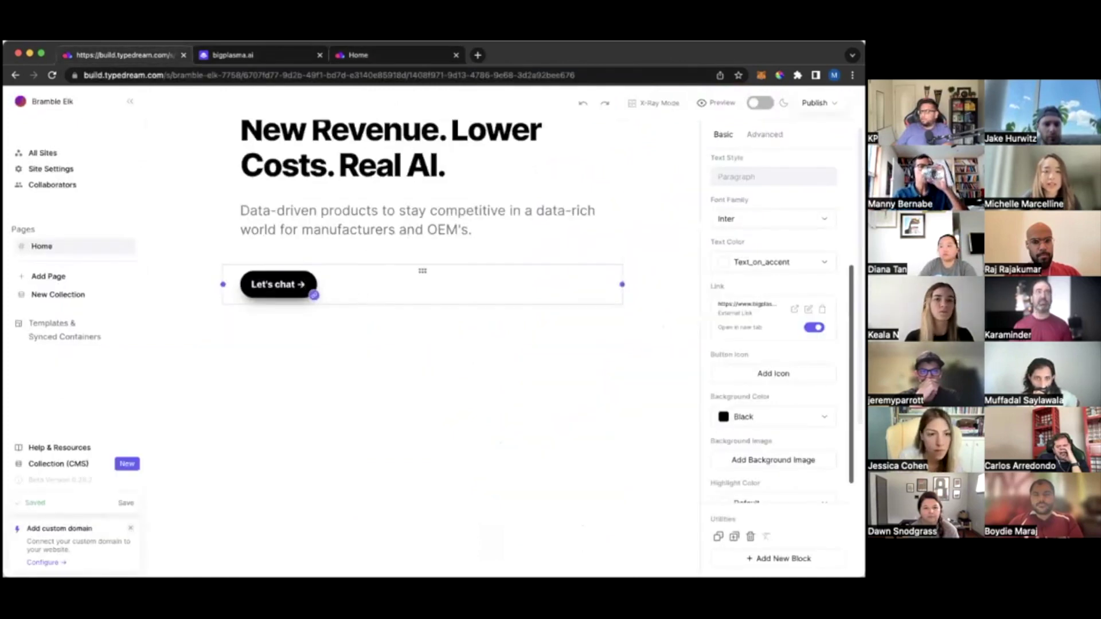
# Add an empty image block beneath the Let's chat button using /image
pyautogui.press('Return')
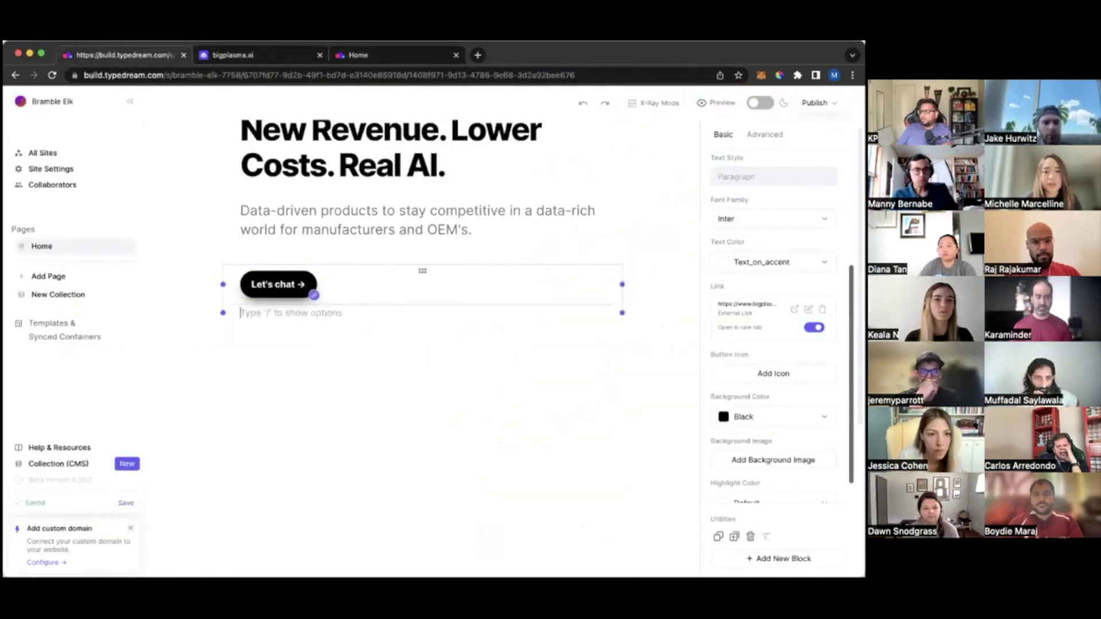
pyautogui.write('/image')
pyautogui.press('Return')
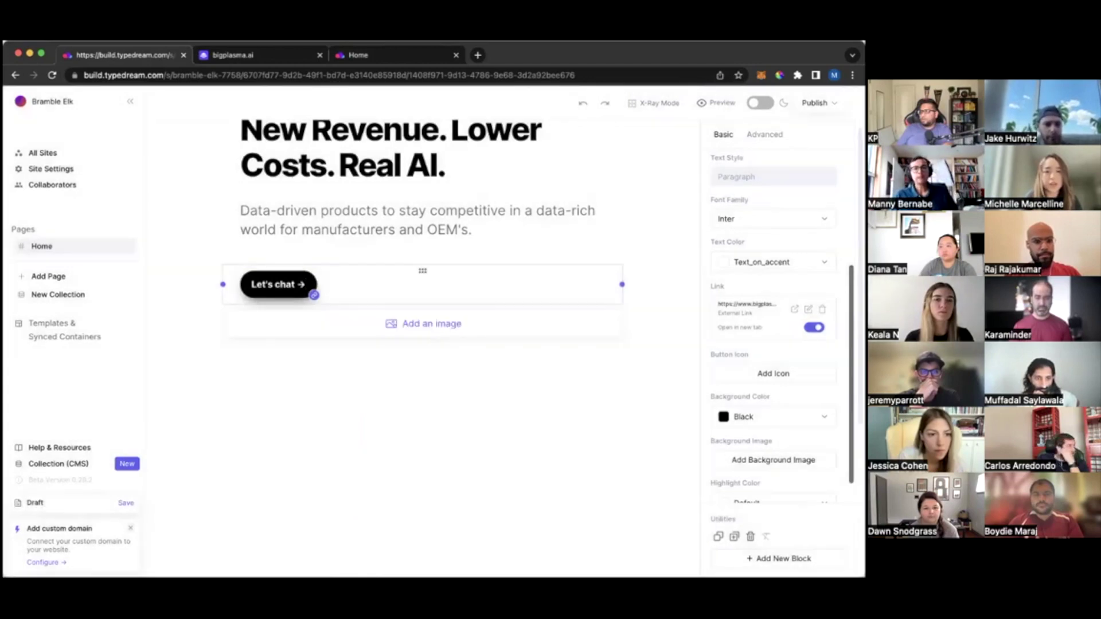
# Browse the Link and Resources image sources, including Gradients, then choose Upload from the computer
pyautogui.click(408, 323)
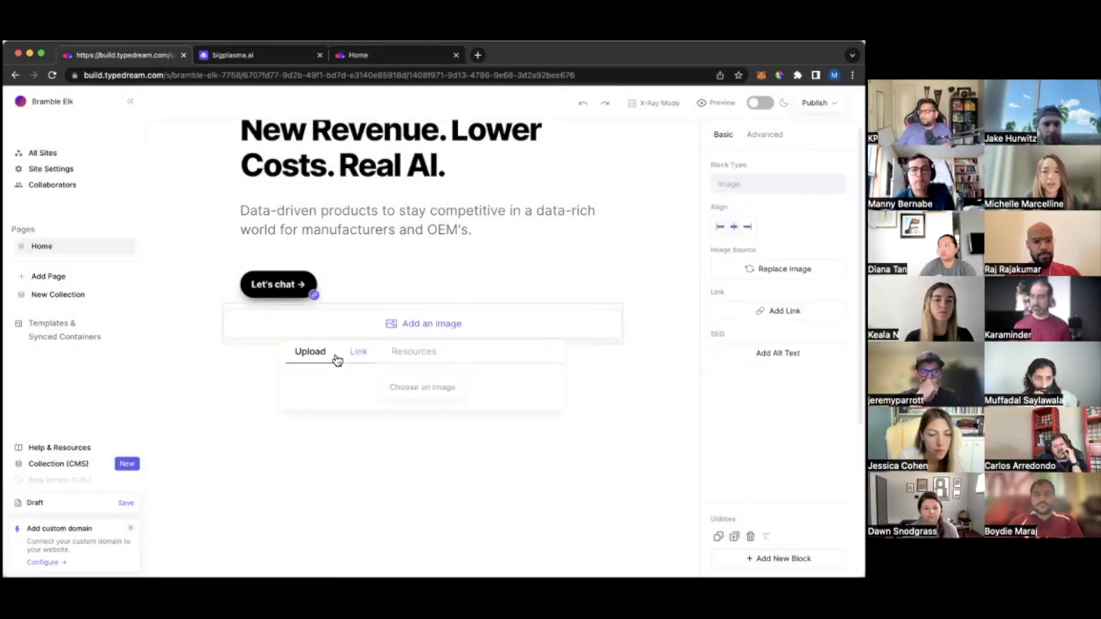
pyautogui.click(360, 352)
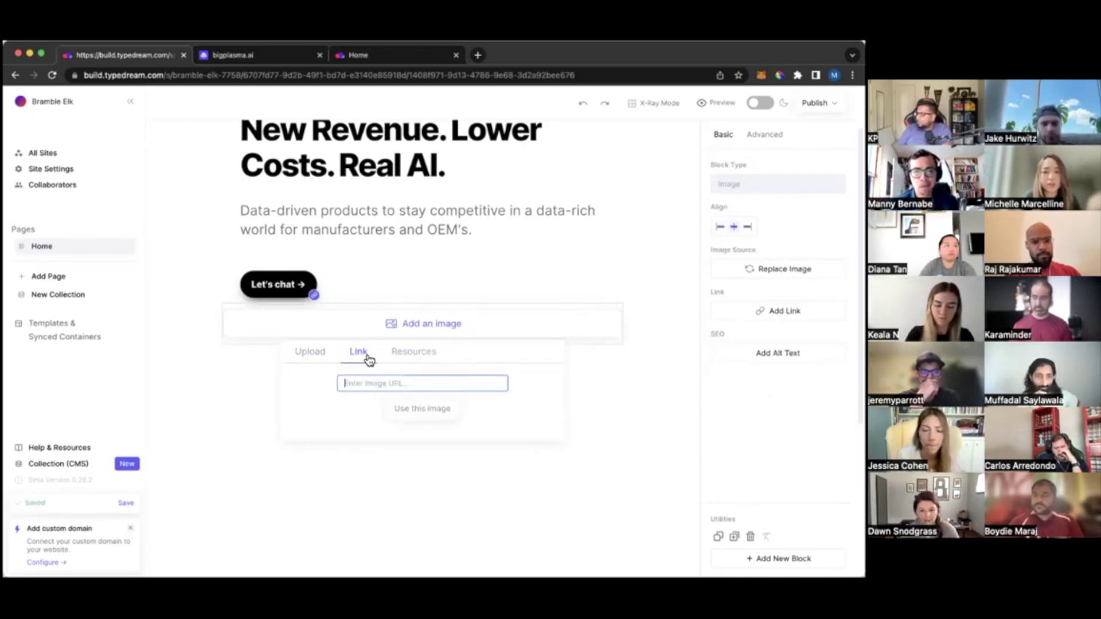
pyautogui.click(427, 359)
pyautogui.scroll(-5, 425, 405)
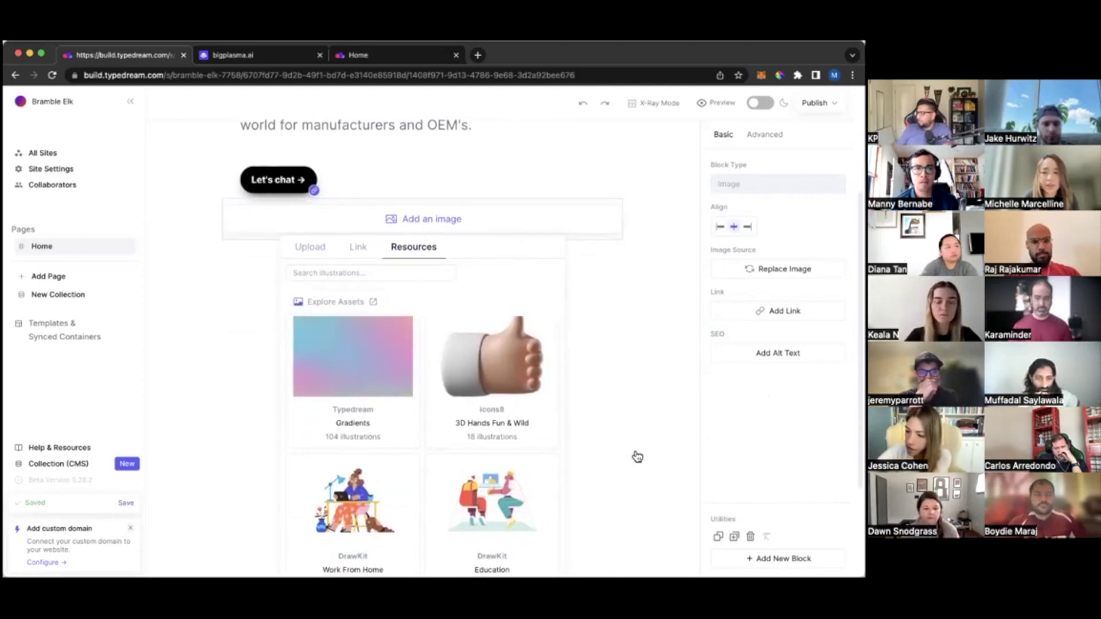
pyautogui.scroll(-1, 455, 405)
pyautogui.click(378, 388)
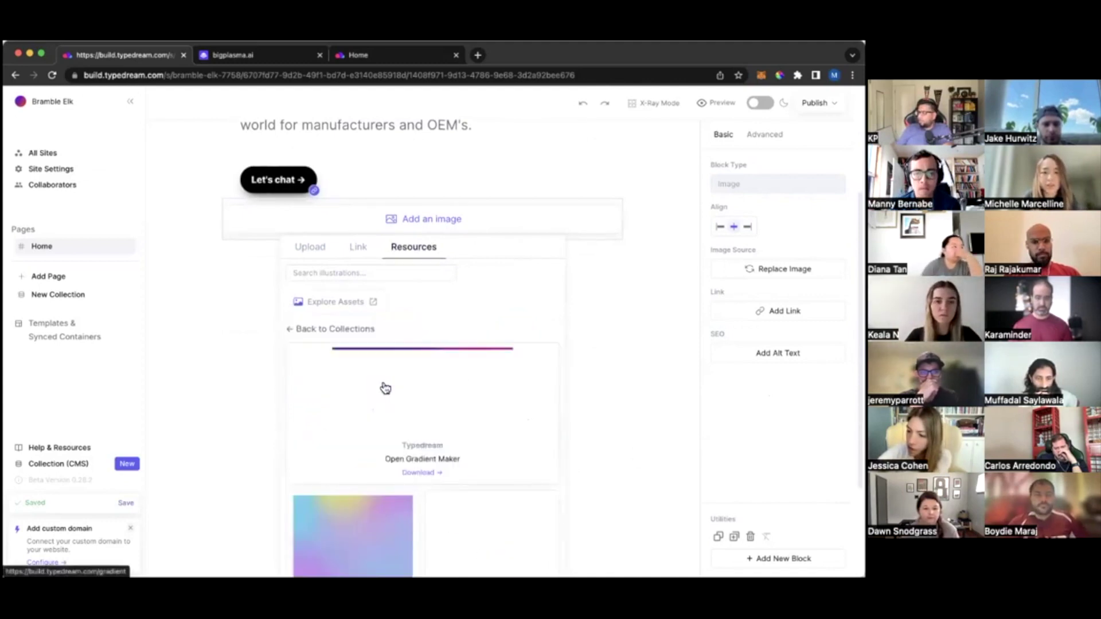
pyautogui.scroll(-5, 494, 423)
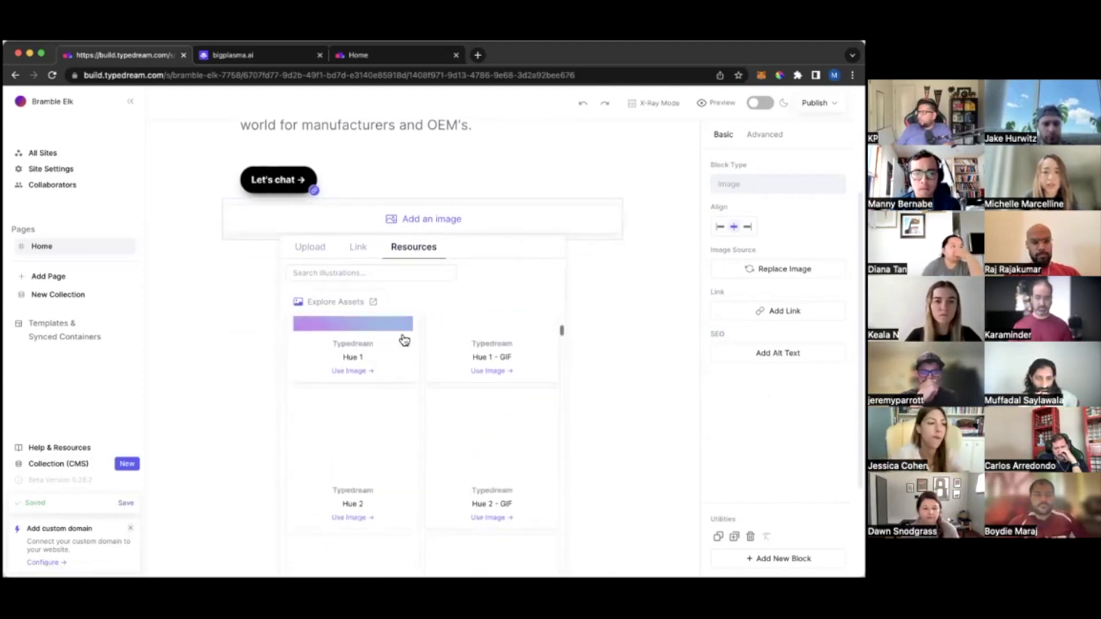
pyautogui.click(313, 259)
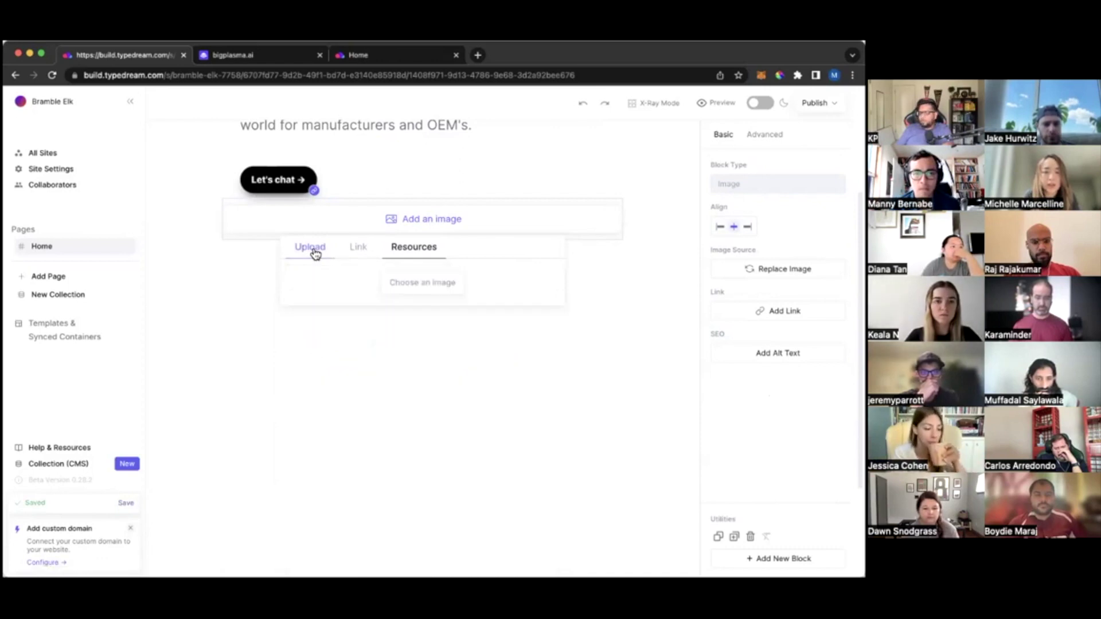
pyautogui.click(419, 285)
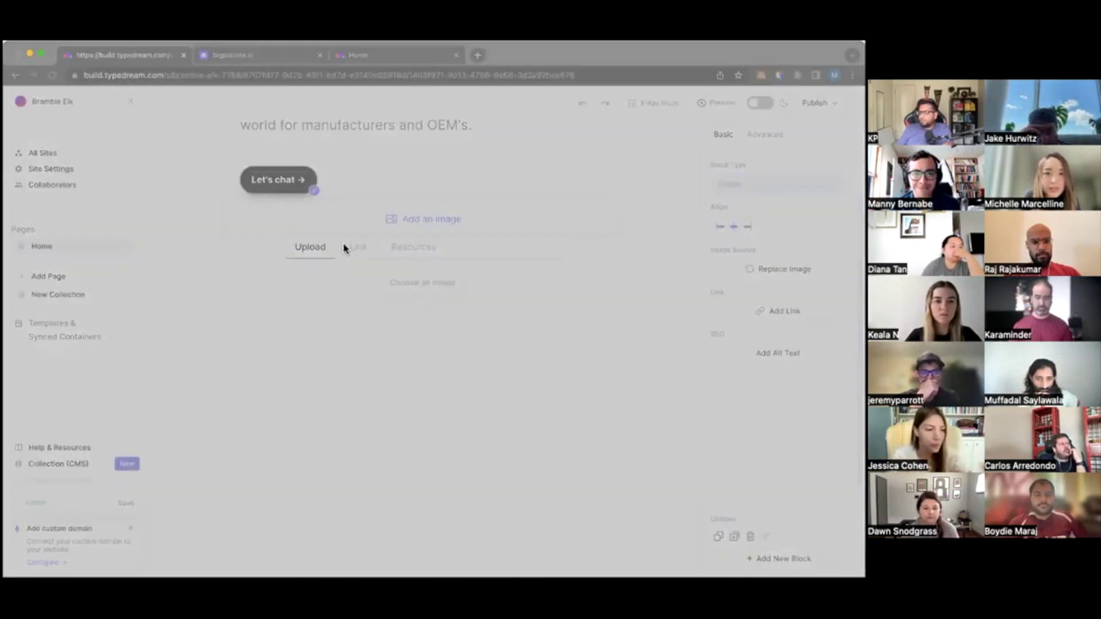
# Upload the ribbon image beside the headline and stack paragraph and button in the left column
pyautogui.doubleClick(344, 248)
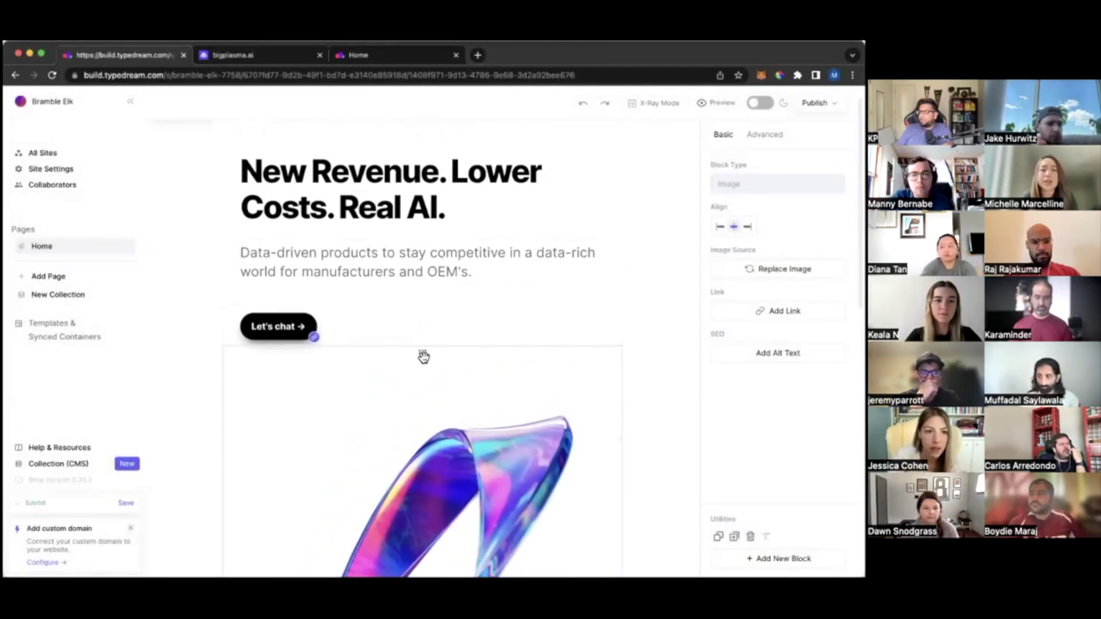
pyautogui.moveTo(424, 355); pyautogui.dragTo(629, 190)
pyautogui.moveTo(424, 393); pyautogui.dragTo(359, 406)
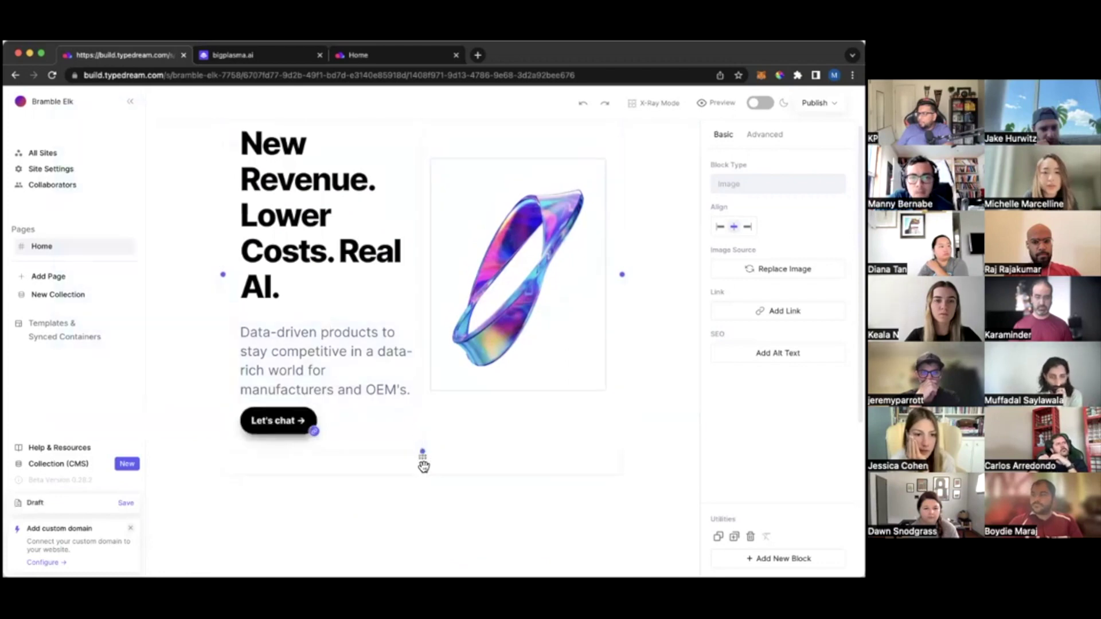
pyautogui.moveTo(422, 465); pyautogui.dragTo(315, 424)
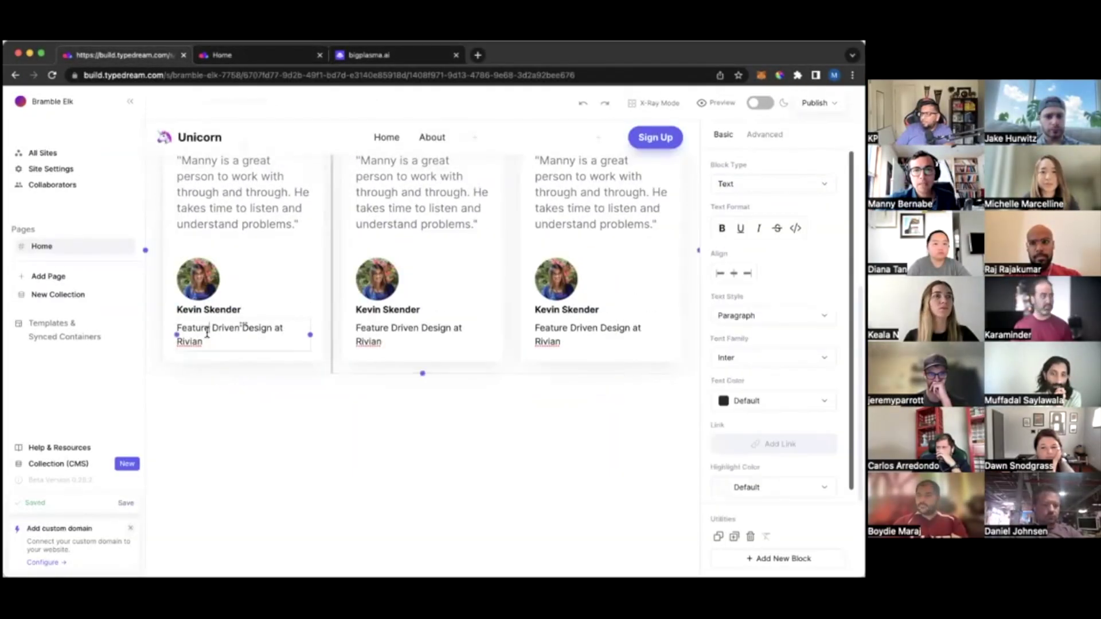
# Set the Feature Driven Design at Rivian caption to Small Text in all three cards
pyautogui.press('super+a')
pyautogui.click(772, 315)
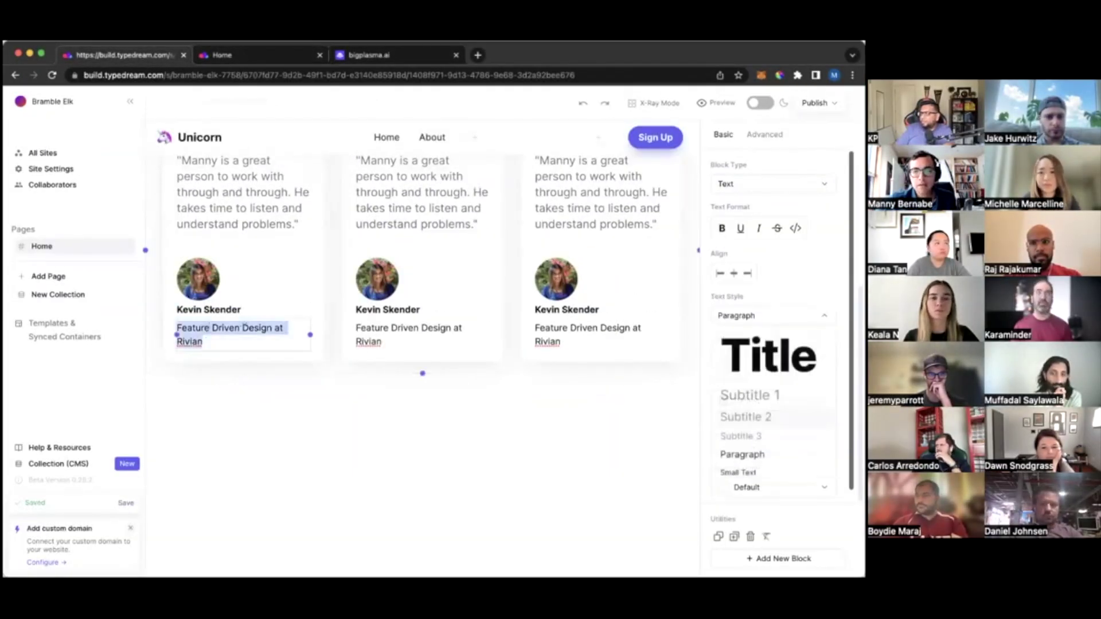
pyautogui.click(739, 466)
pyautogui.click(362, 333)
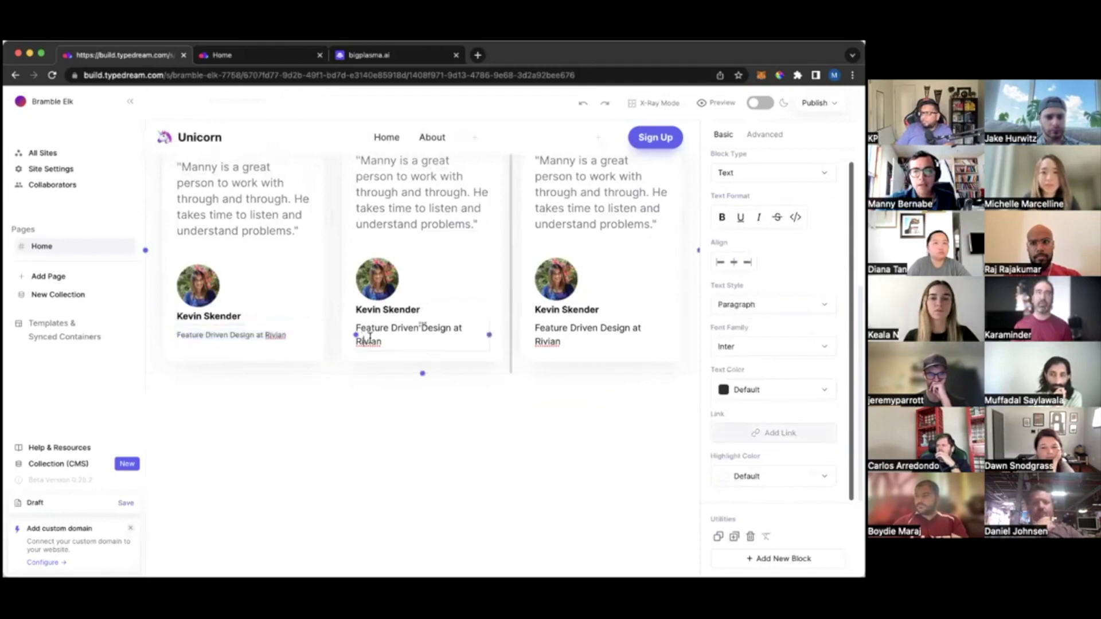
pyautogui.press('super+a')
pyautogui.click(771, 304)
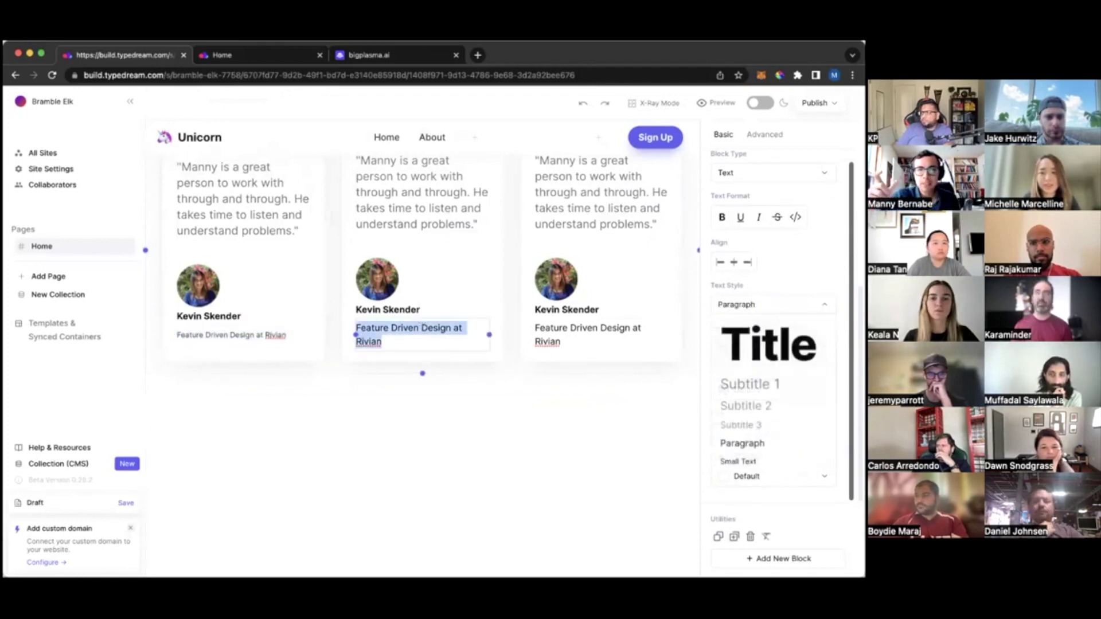
pyautogui.click(740, 462)
pyautogui.click(583, 333)
pyautogui.press('super+a')
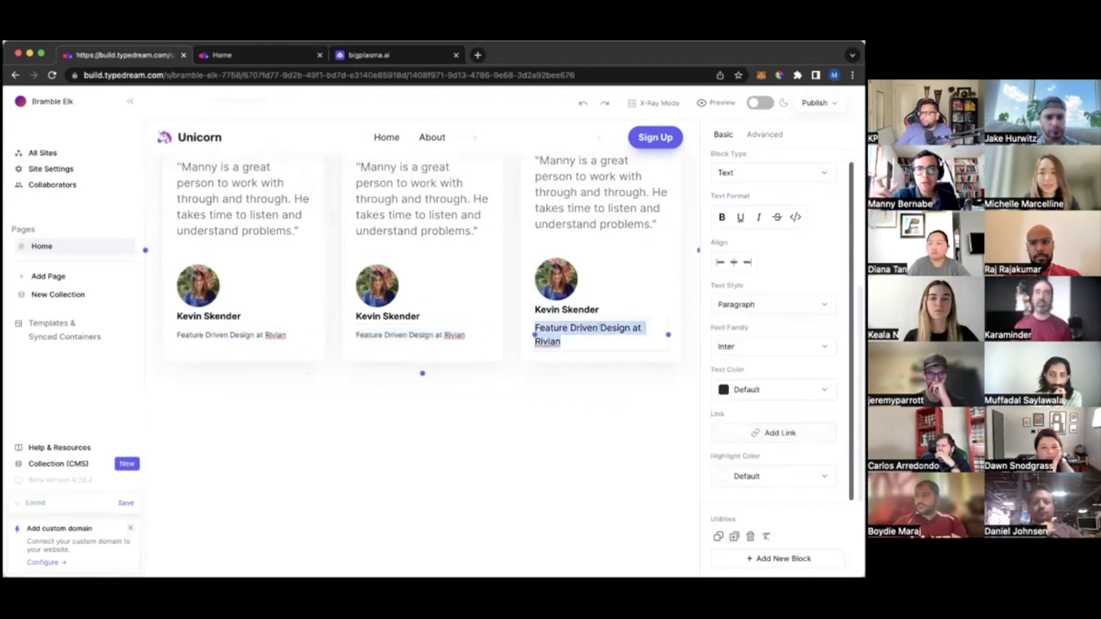
pyautogui.click(771, 304)
pyautogui.click(740, 462)
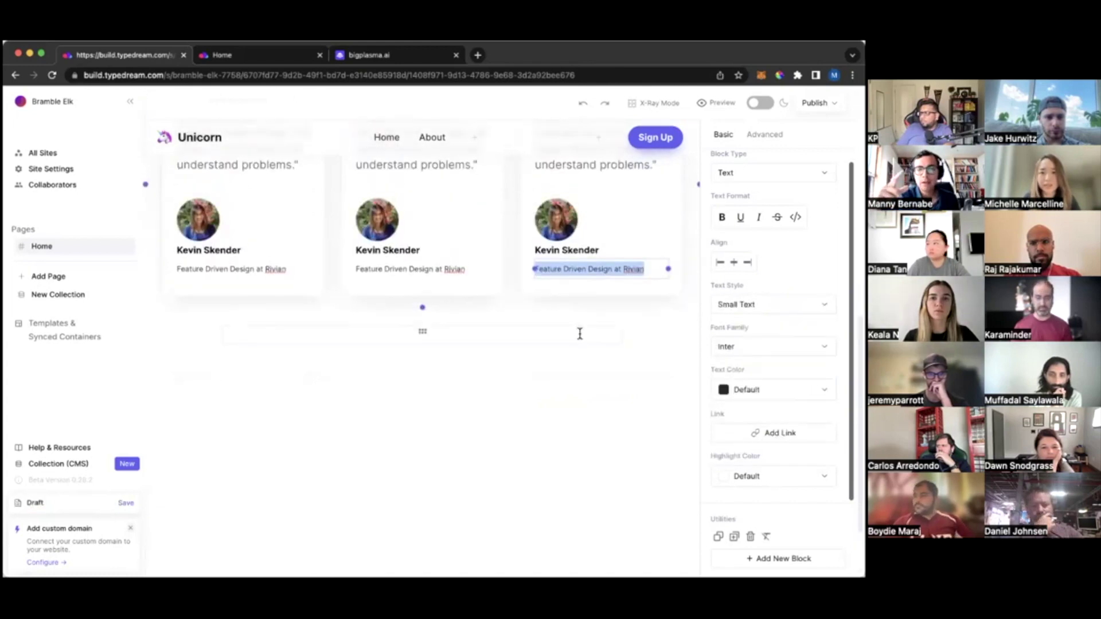
# Add a block below the cards and select the whole testimonial columns block
pyautogui.click(451, 314)
pyautogui.scroll(3, 448, 319)
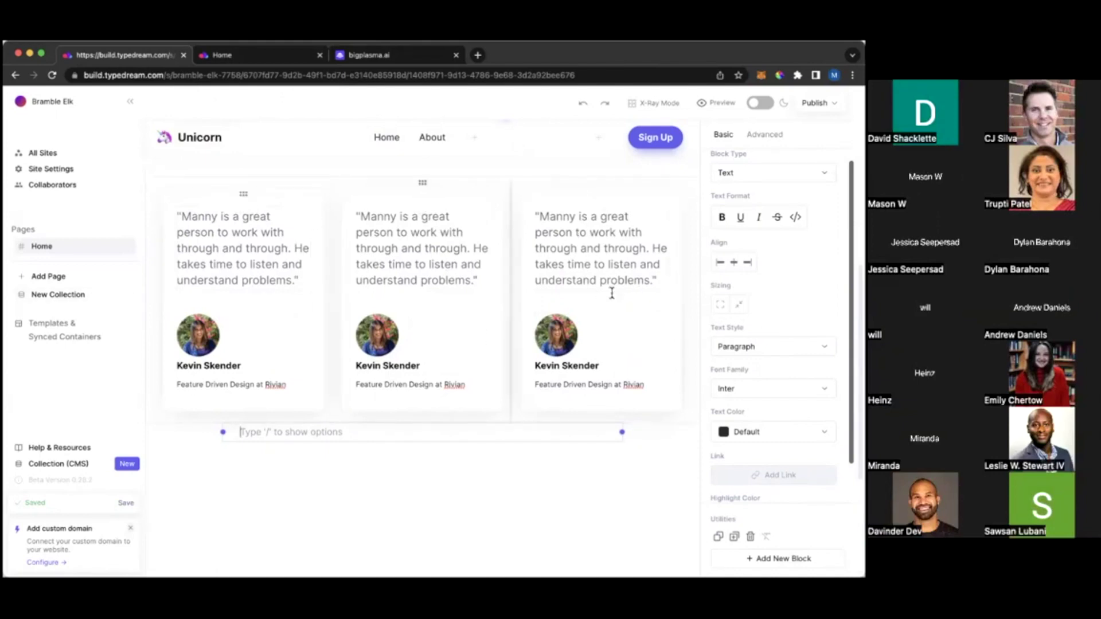
pyautogui.click(156, 185)
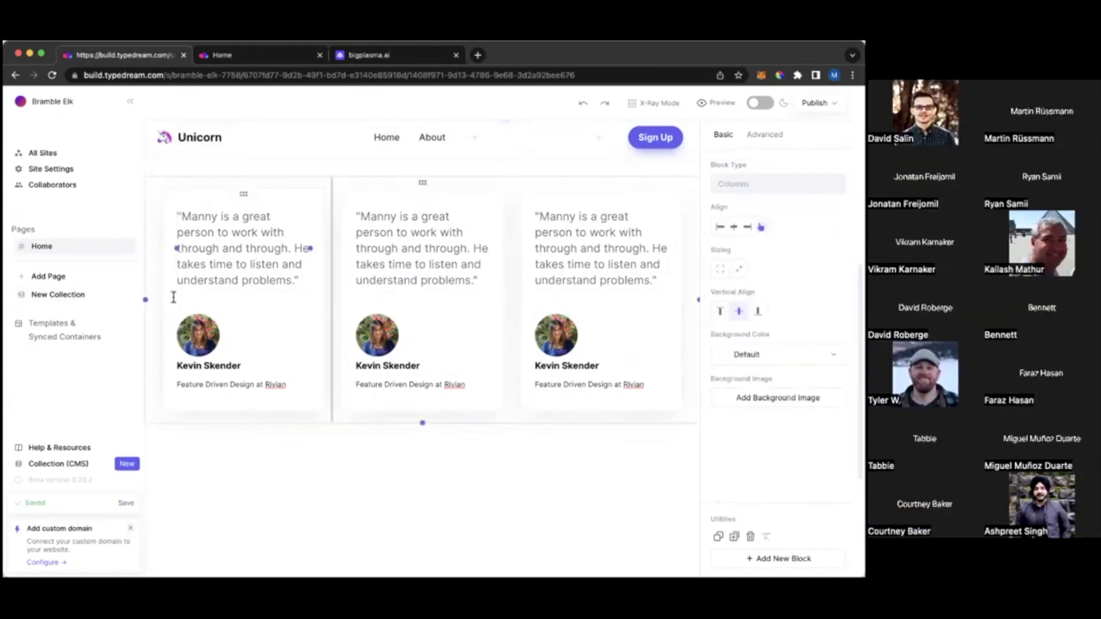
# Wrap the testimonial cards in a new container, widen the columns and reduce its vertical padding
pyautogui.click(351, 435)
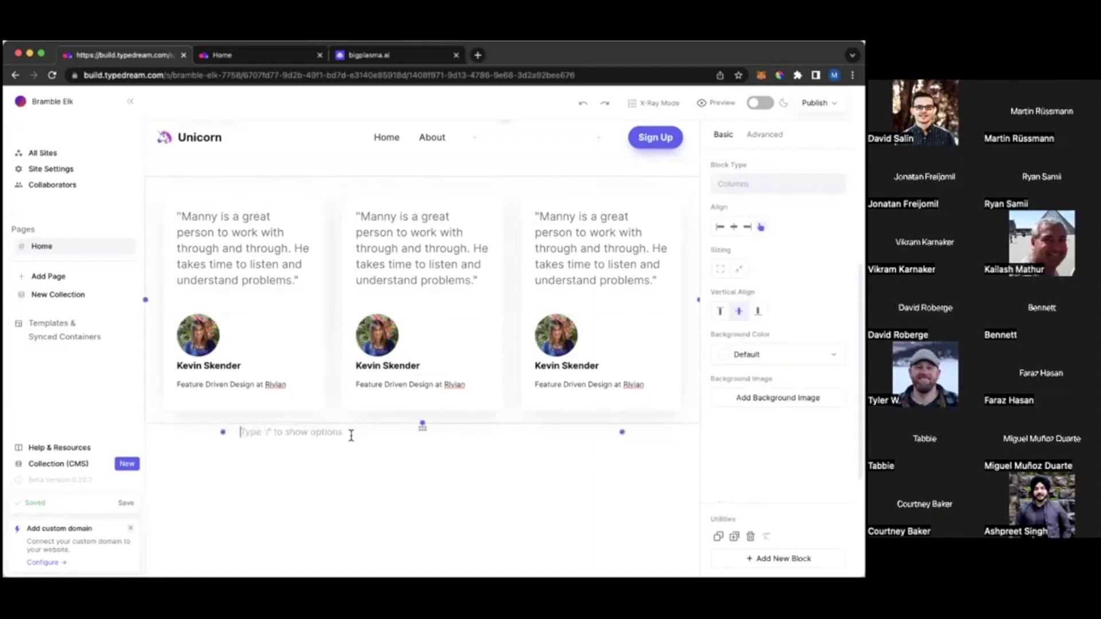
pyautogui.write('/con')
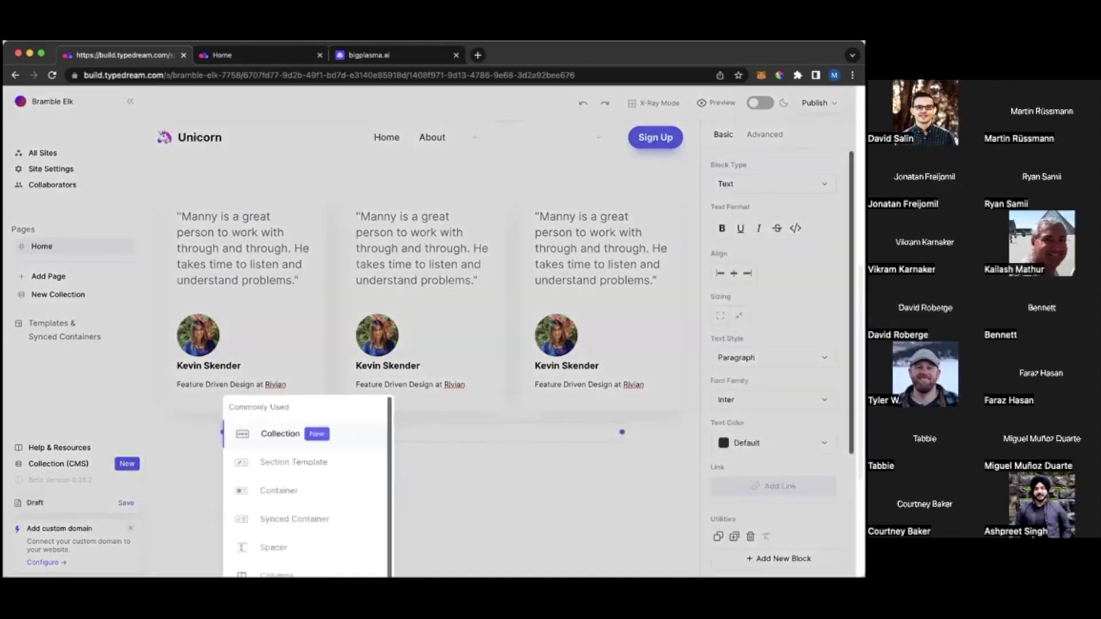
pyautogui.press('Return')
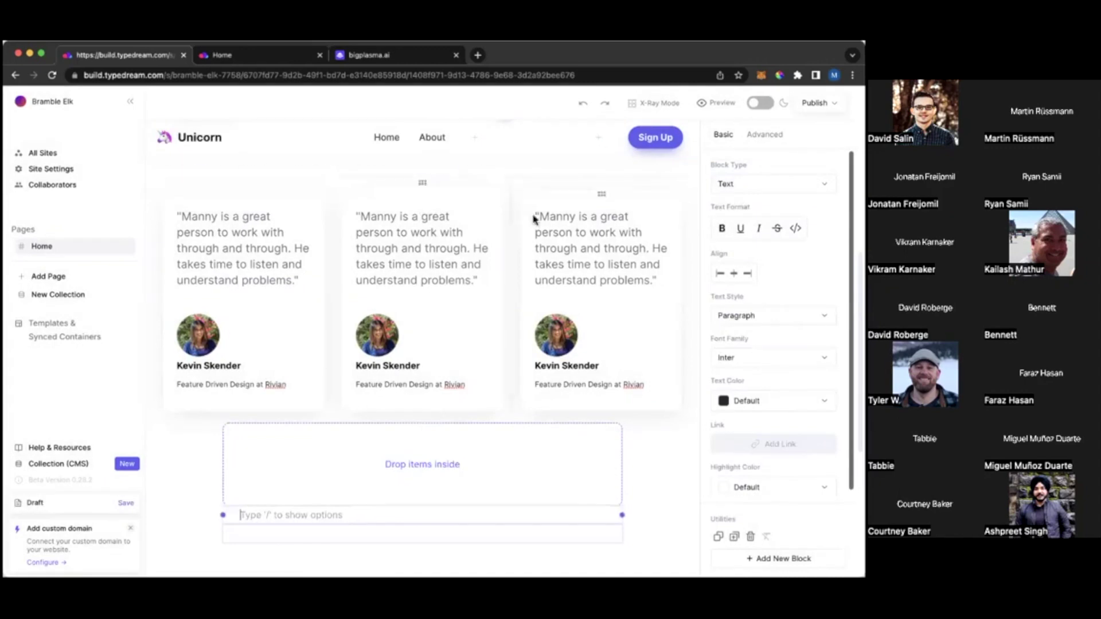
pyautogui.moveTo(423, 183); pyautogui.dragTo(422, 452)
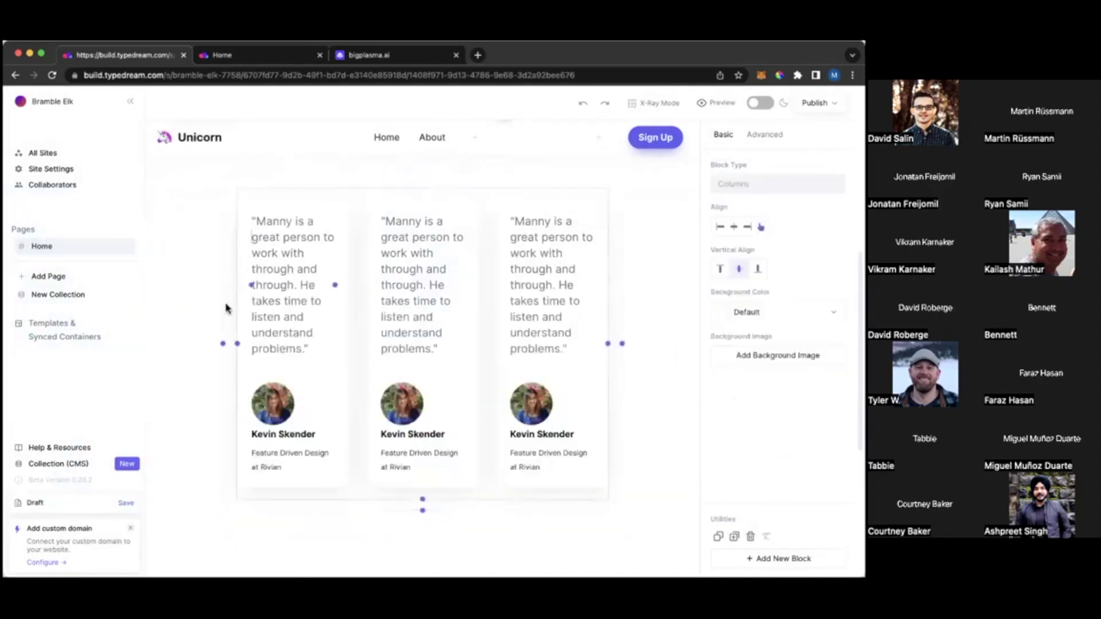
pyautogui.moveTo(223, 346); pyautogui.dragTo(100, 352)
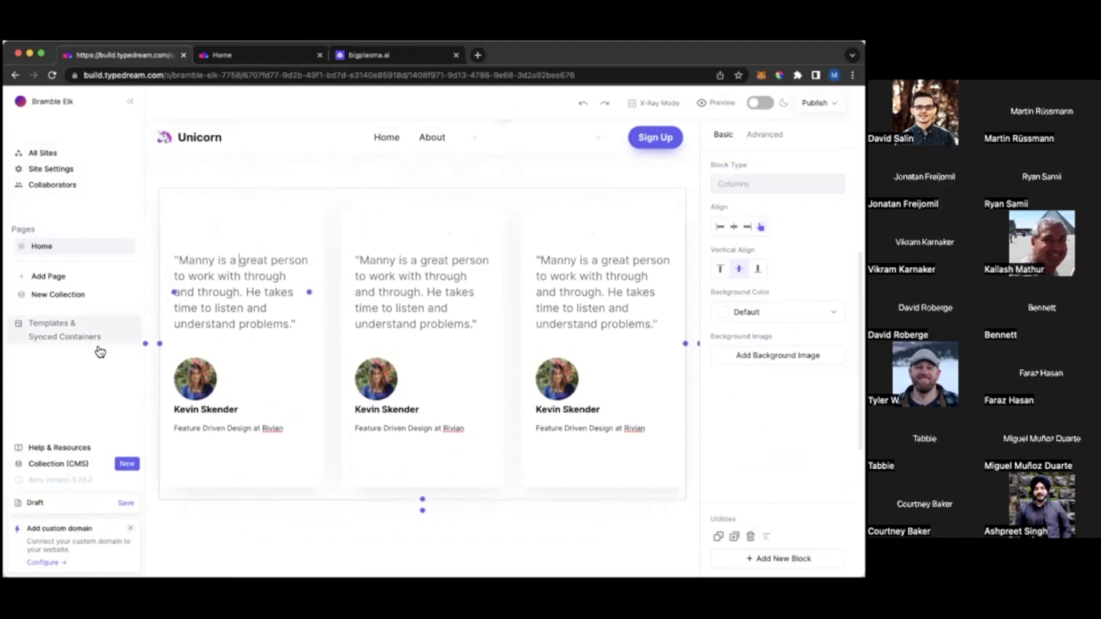
pyautogui.click(423, 500)
pyautogui.moveTo(423, 509); pyautogui.dragTo(317, 260)
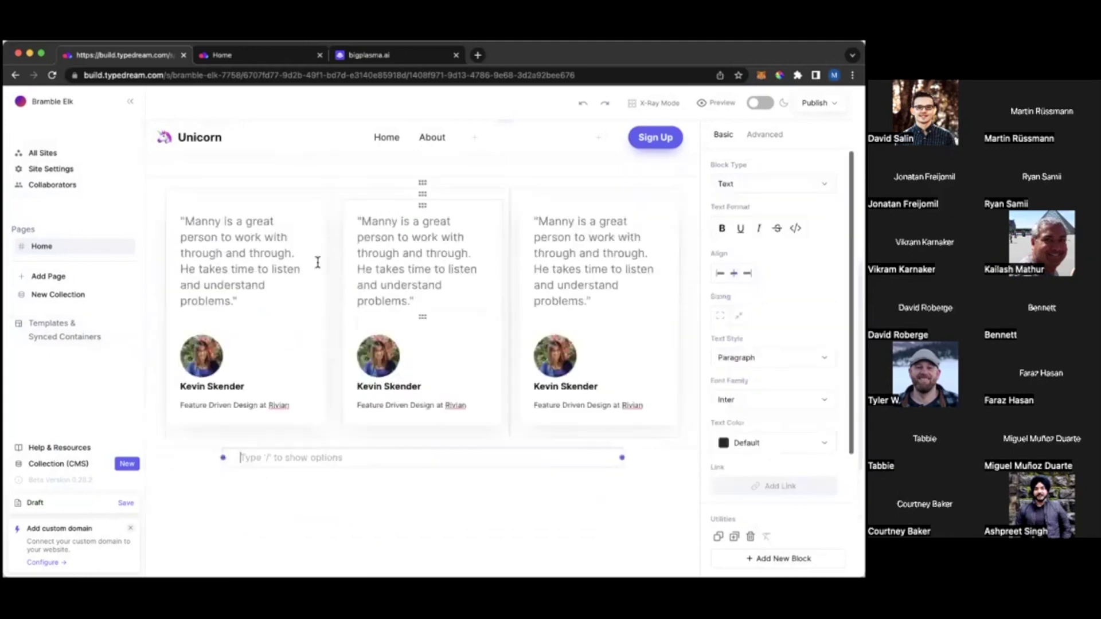
pyautogui.click(153, 199)
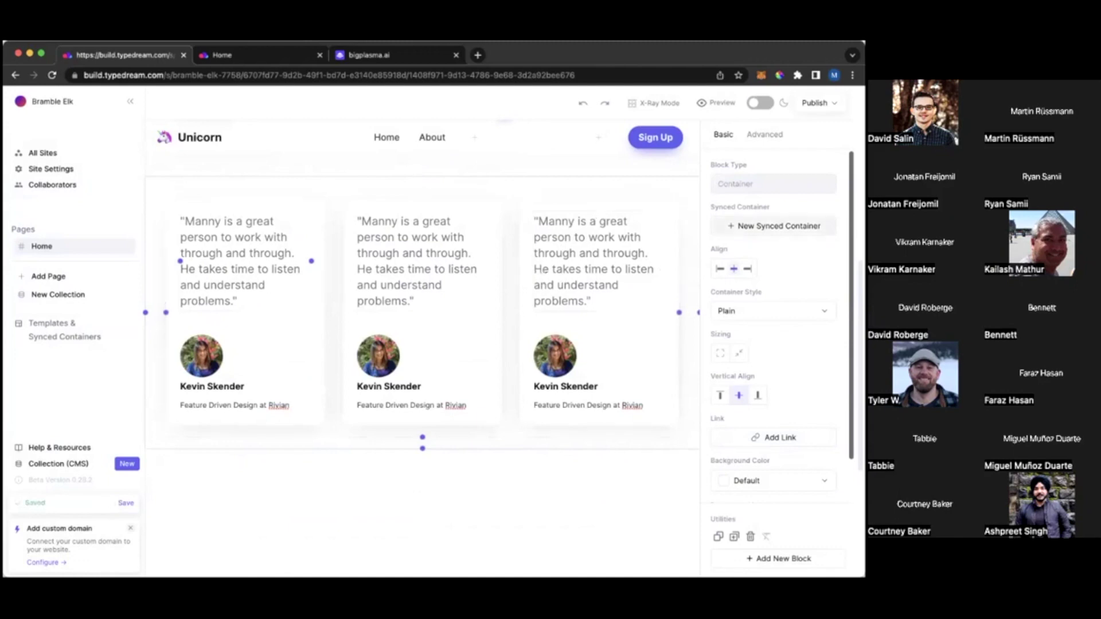
# Save the container as a synced container named Testimonials, then add a new blank page
pyautogui.click(774, 226)
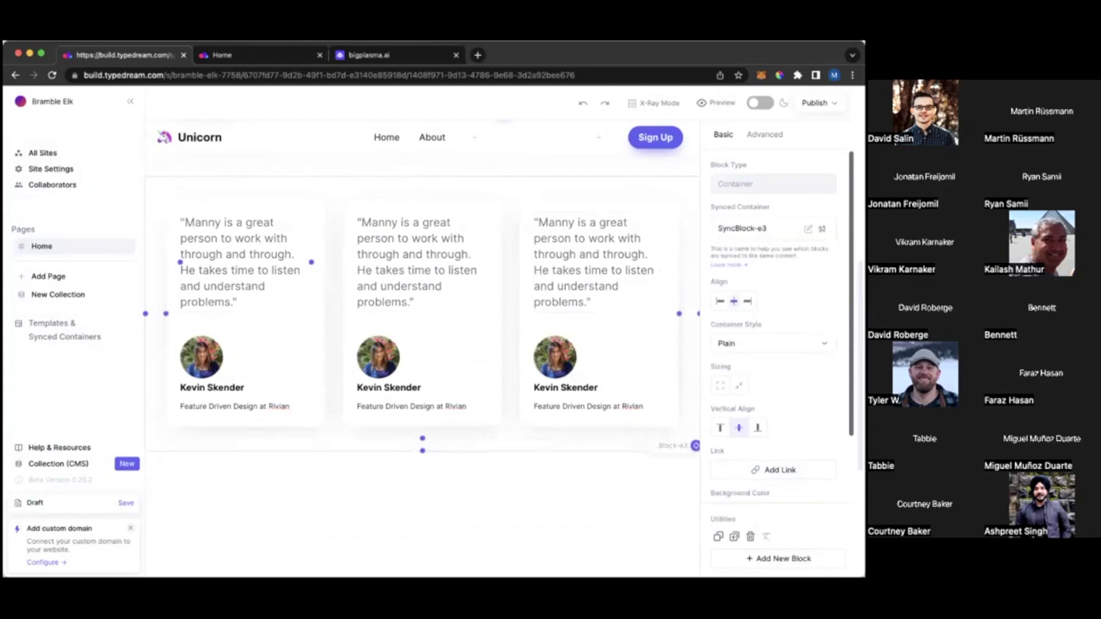
pyautogui.click(808, 229)
pyautogui.hotkey('ctrl', 'a')
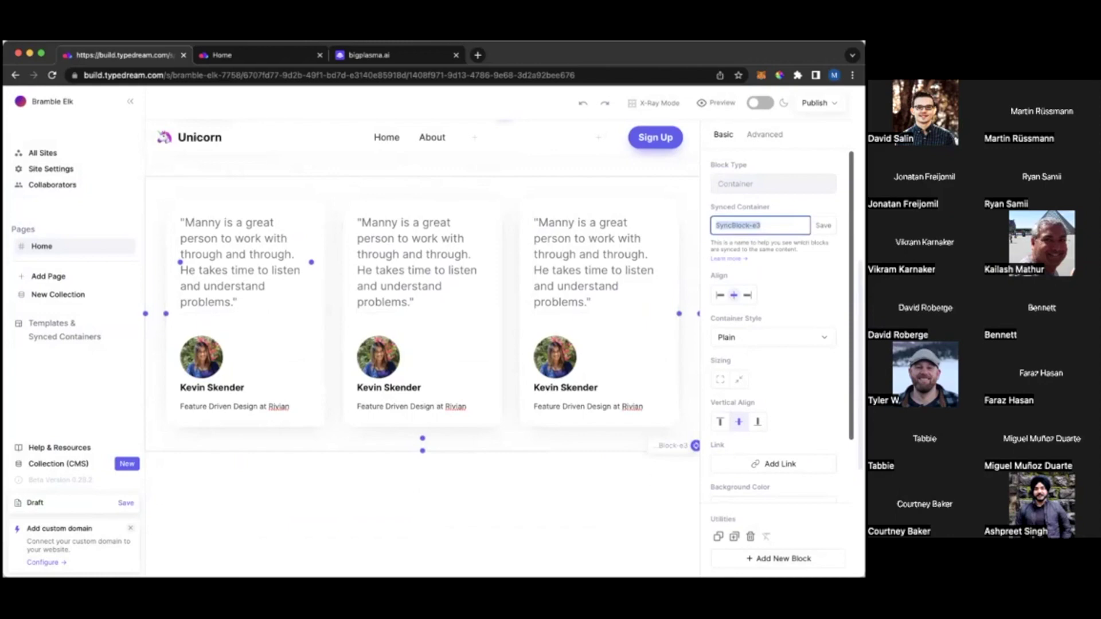
pyautogui.write('Testimonials')
pyautogui.click(823, 225)
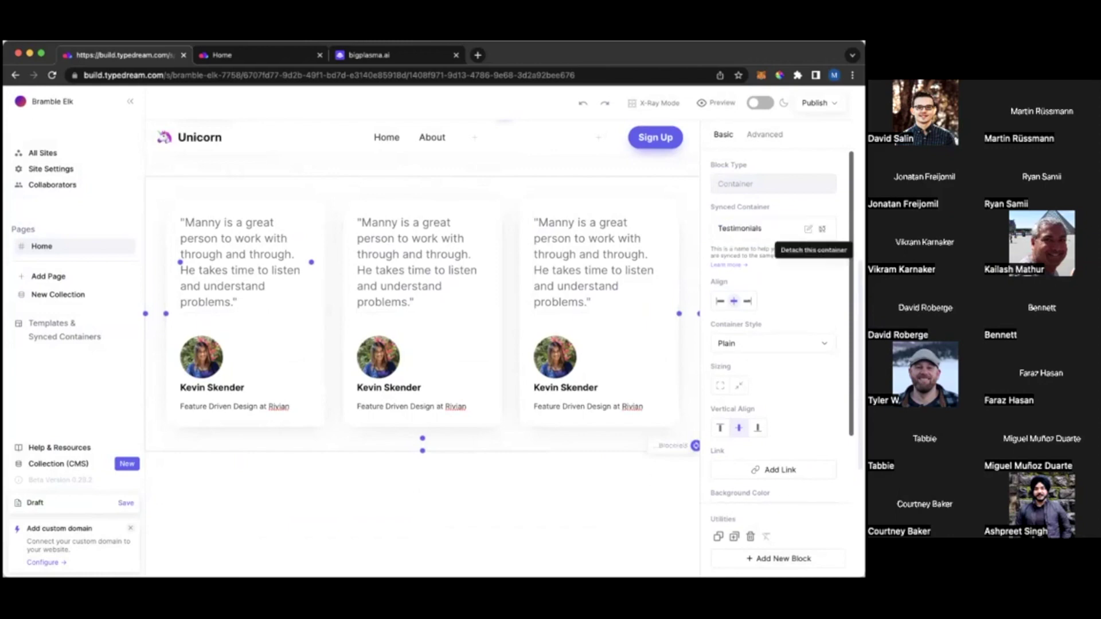
pyautogui.click(86, 283)
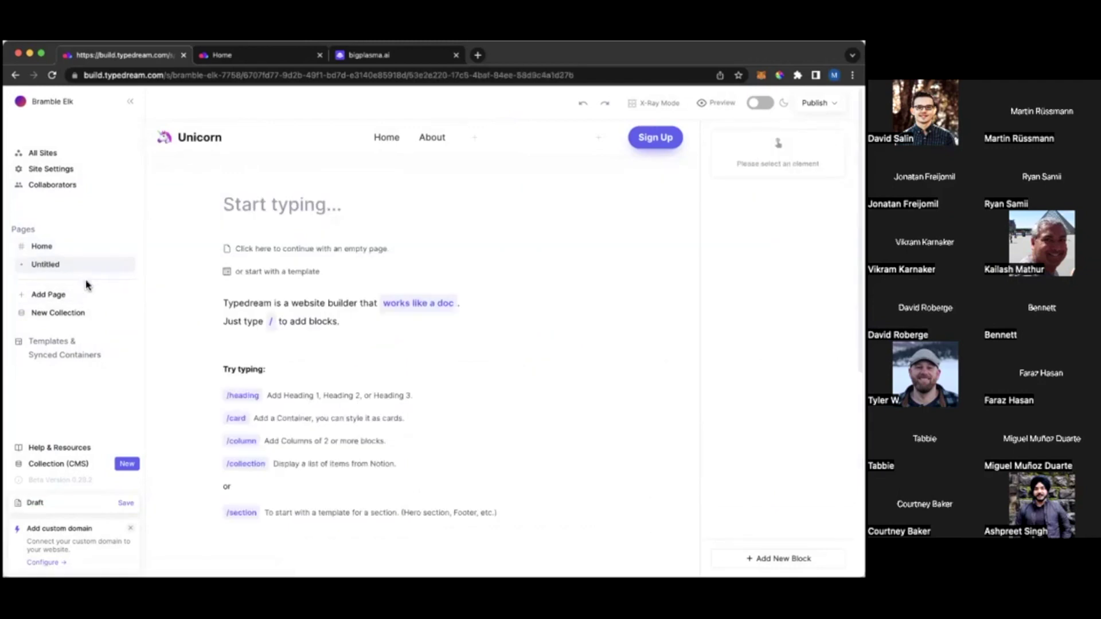
# On the new Untitled page, insert the existing Testimonials synced container using /syn
pyautogui.click(76, 248)
pyautogui.scroll(-7, 351, 312)
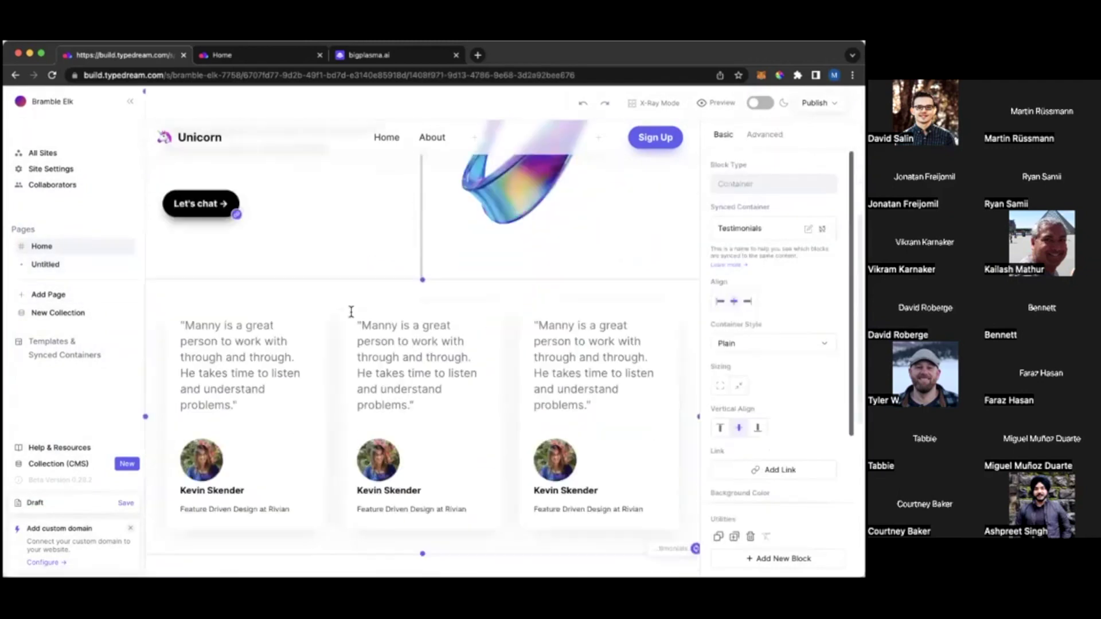
pyautogui.click(60, 264)
pyautogui.click(256, 202)
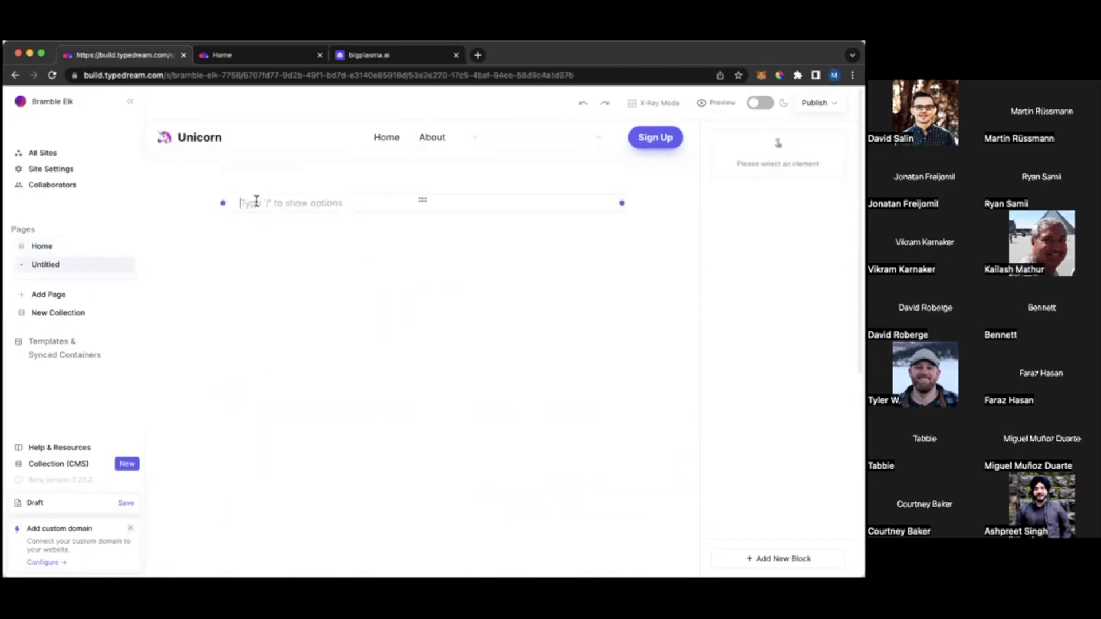
pyautogui.write('/sync')
pyautogui.click(285, 256)
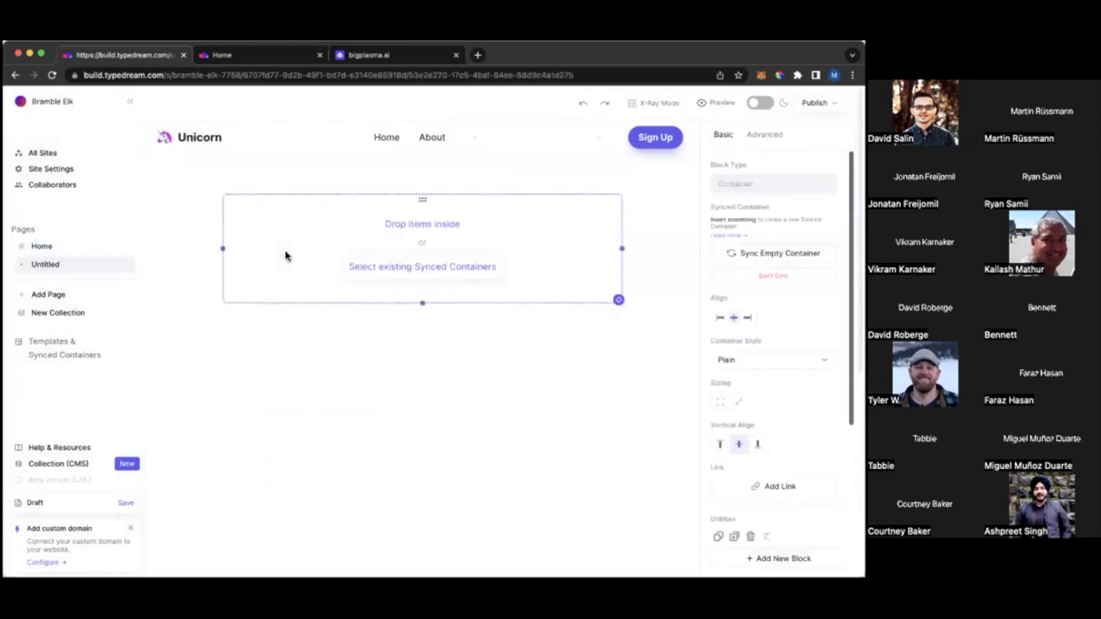
pyautogui.click(404, 274)
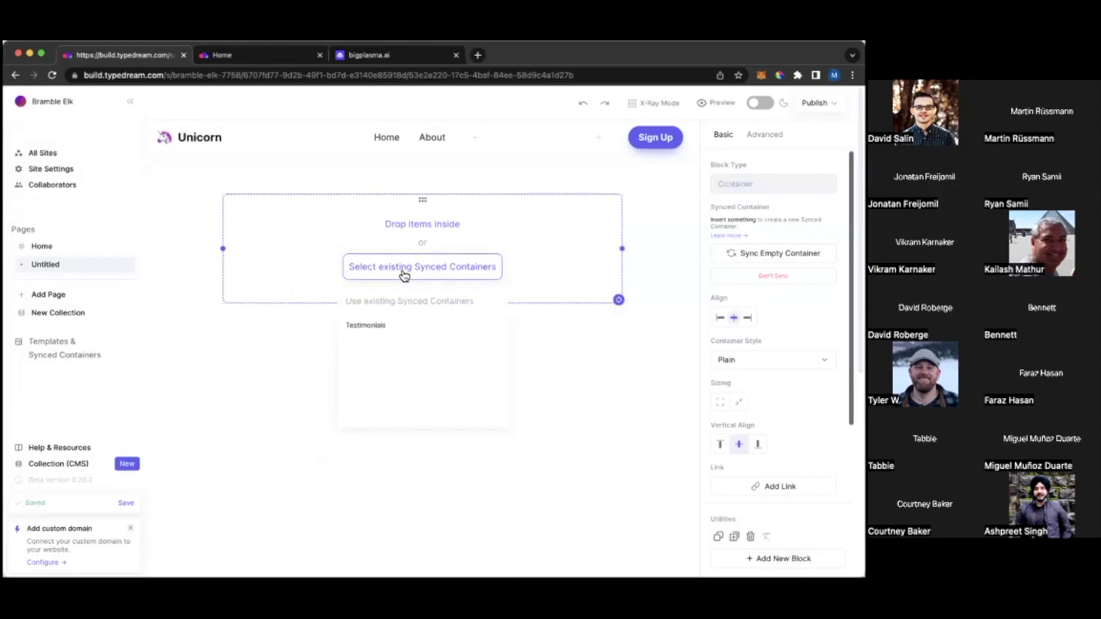
pyautogui.click(385, 326)
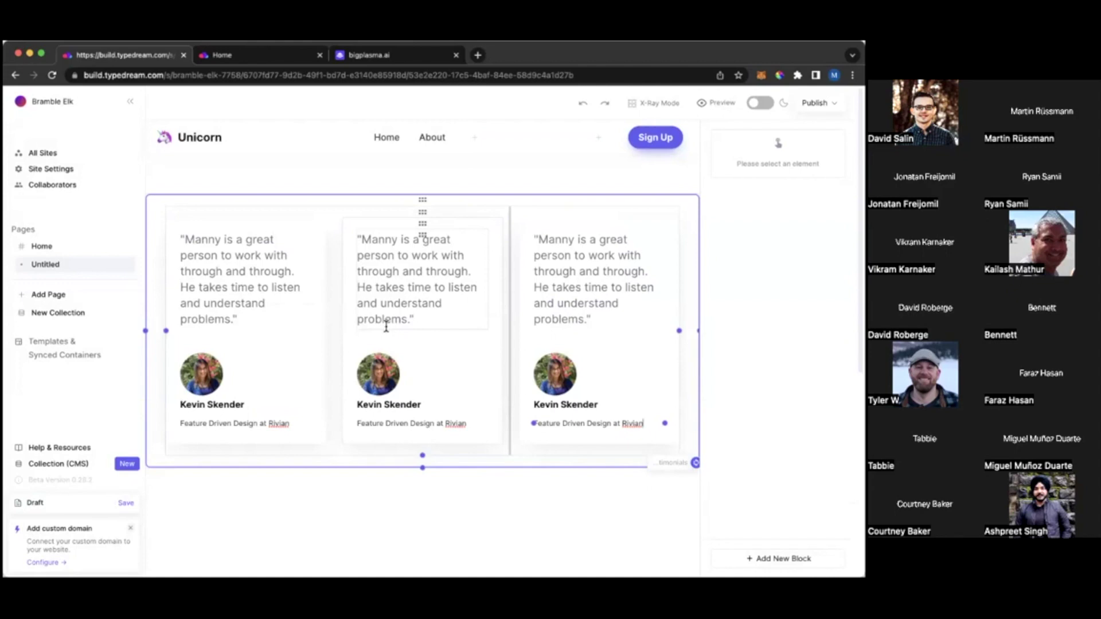
# Type test text 'jdfhskdfhdjfhd' into the middle testimonial quote and return to Home
pyautogui.click(433, 319)
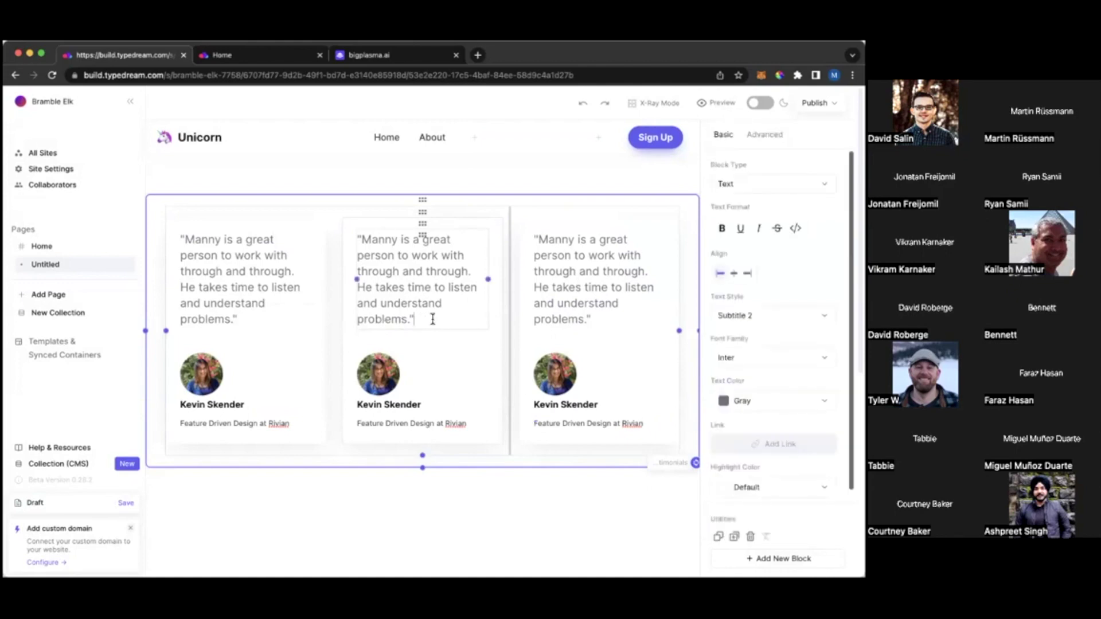
pyautogui.write('jdfhskdfhdjfhd')
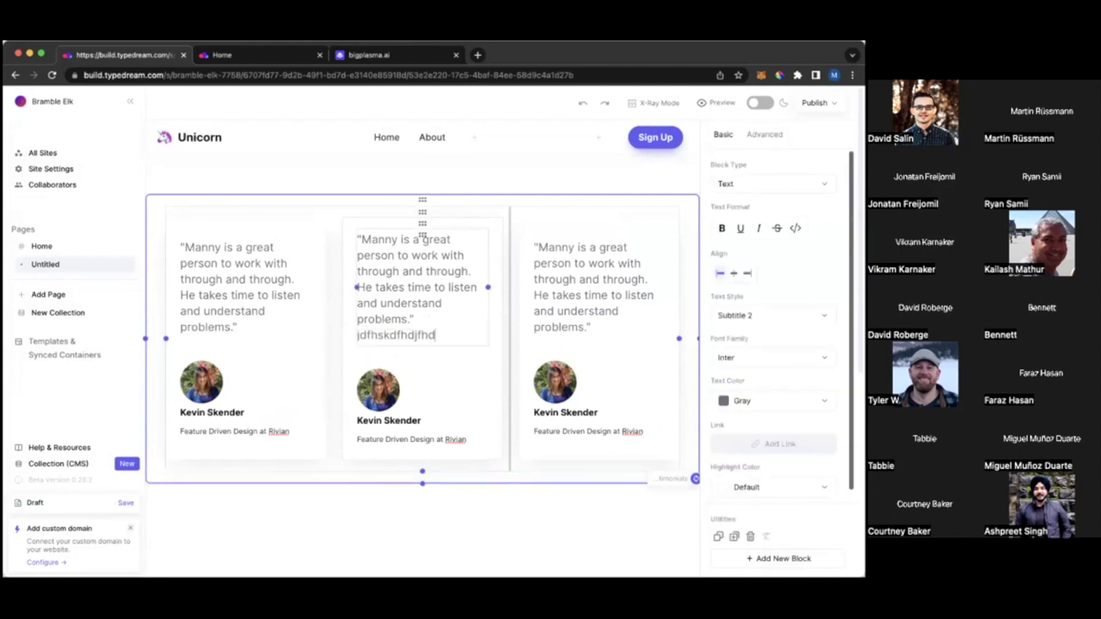
pyautogui.click(72, 252)
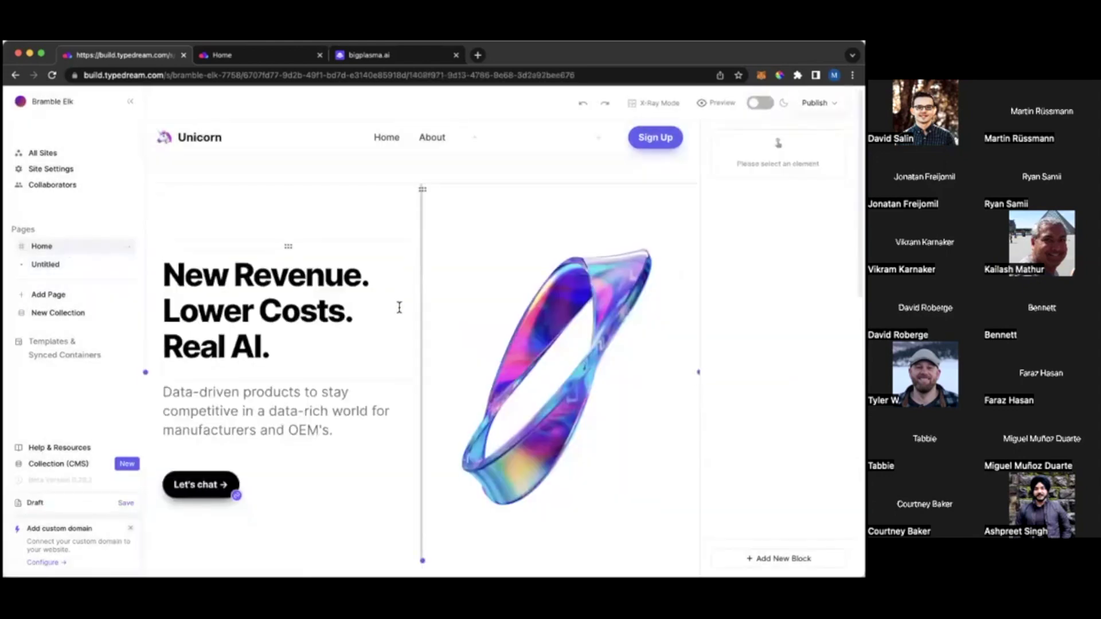
pyautogui.scroll(-10, 396, 307)
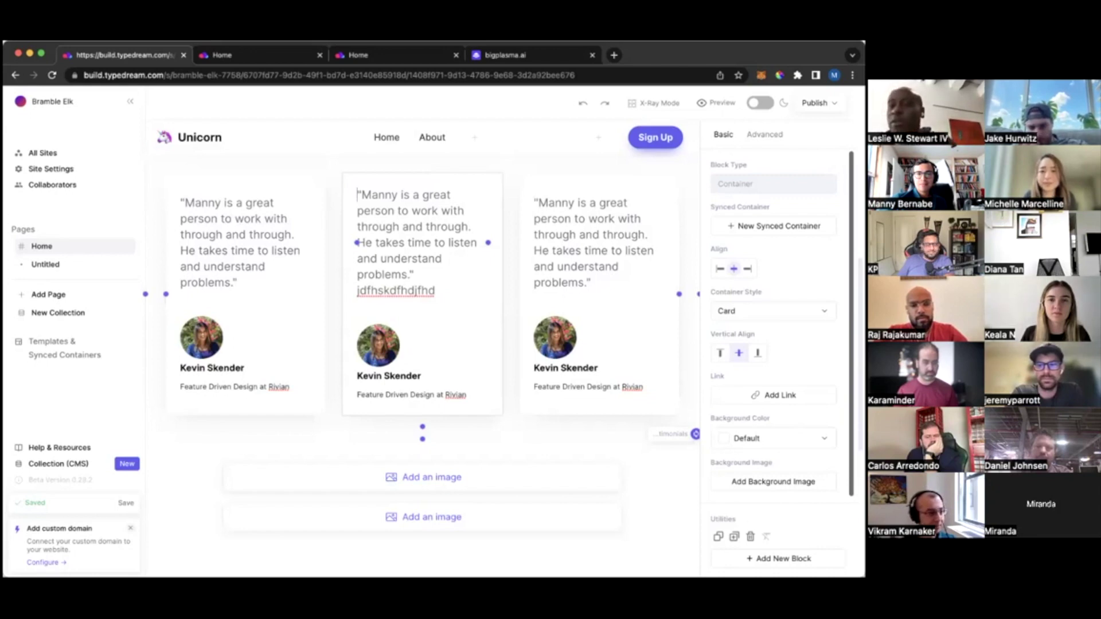
pyautogui.scroll(3, 512, 384)
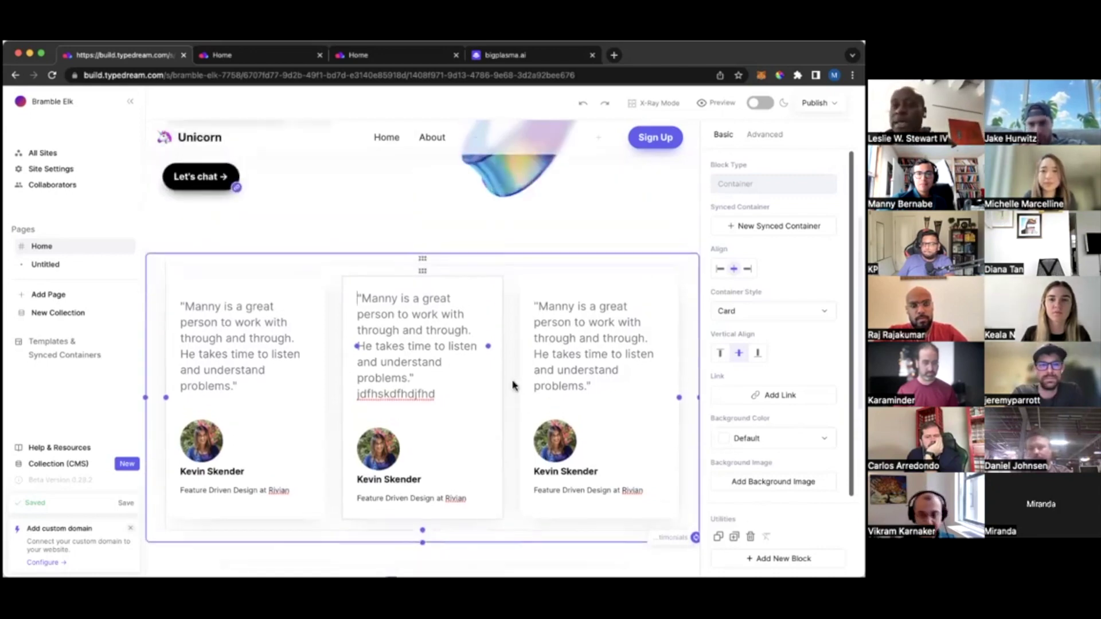
pyautogui.scroll(6, 513, 385)
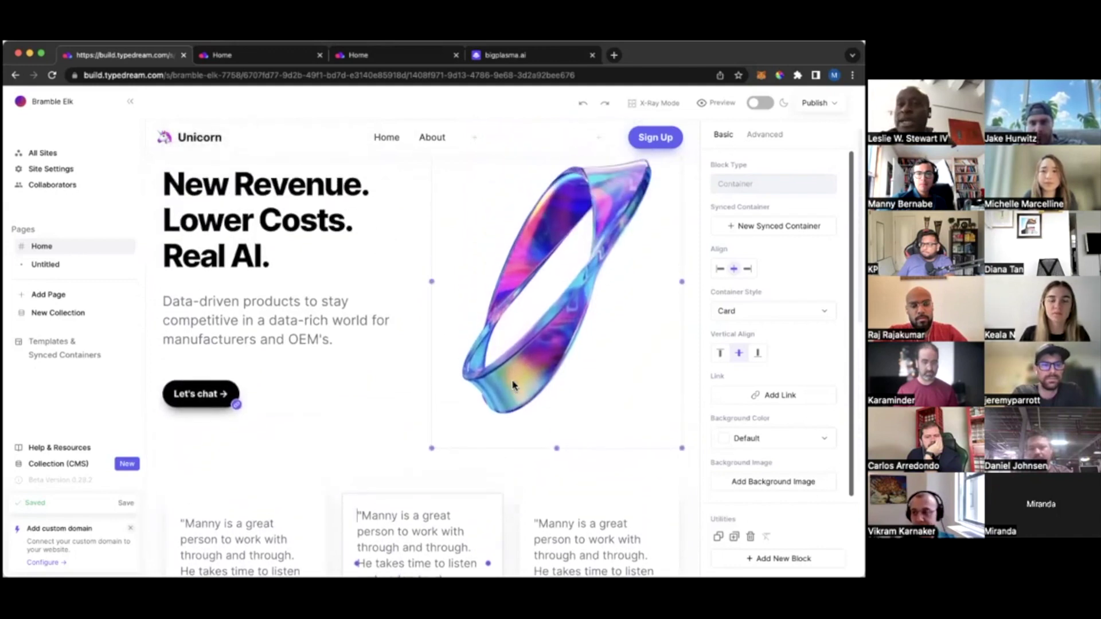
pyautogui.scroll(-1, 512, 385)
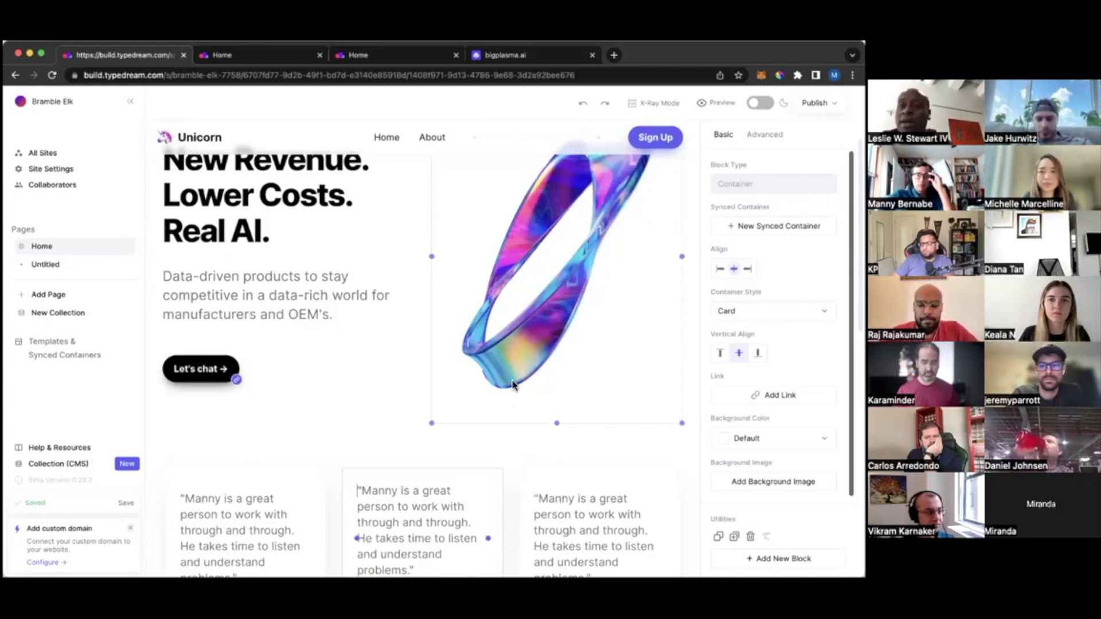
# Switch from the Bramble Elk site to the Personal site using the sidebar site list
pyautogui.click(60, 104)
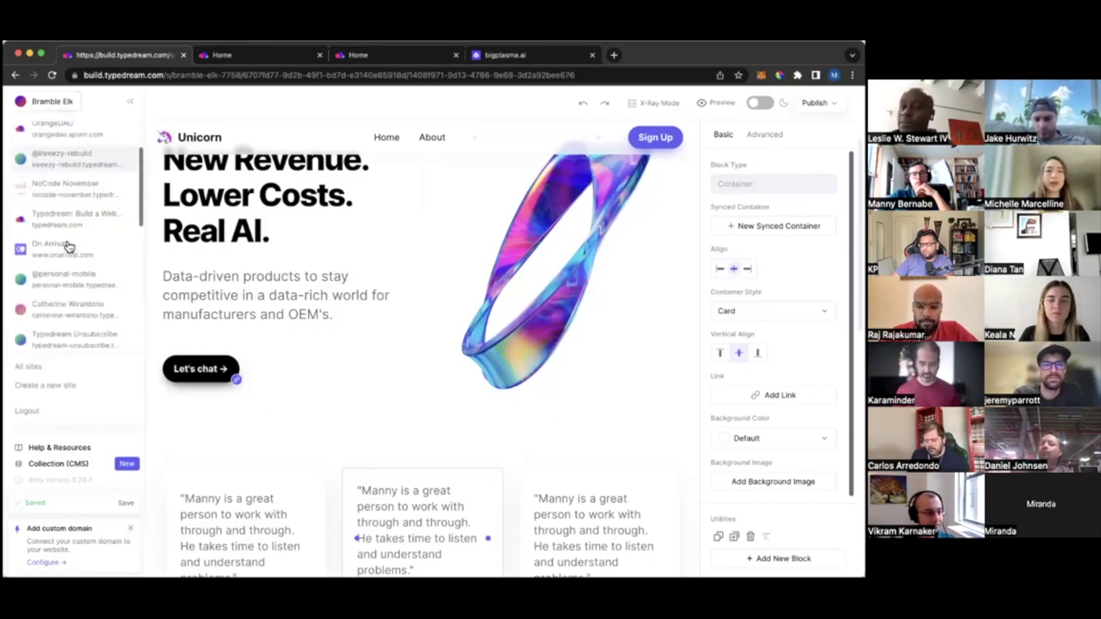
pyautogui.scroll(-5, 69, 247)
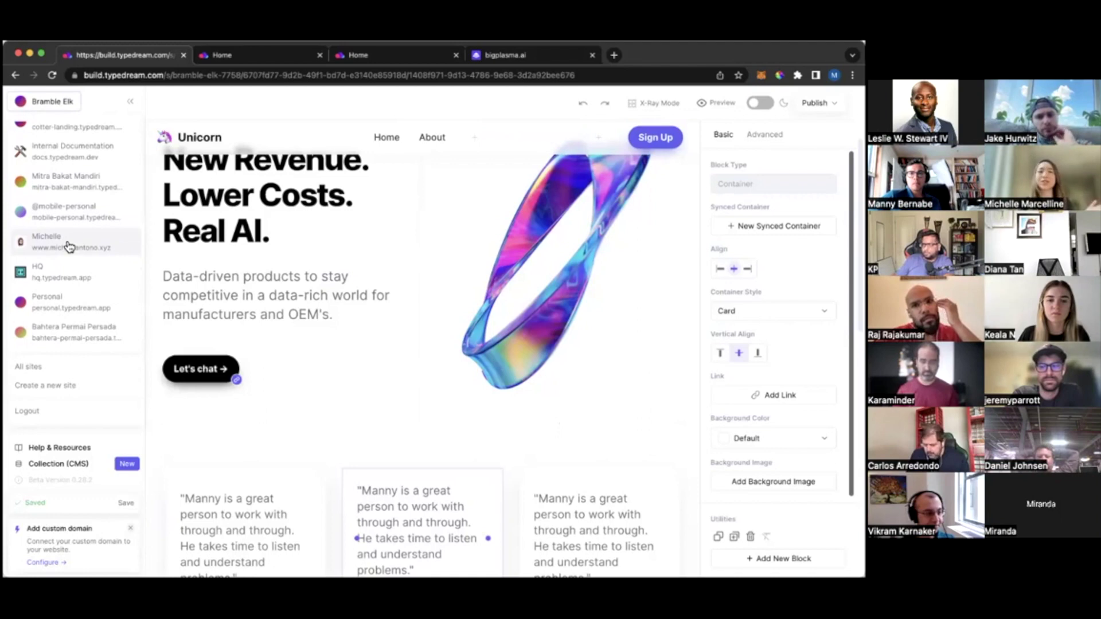
pyautogui.click(68, 303)
pyautogui.scroll(-10, 68, 313)
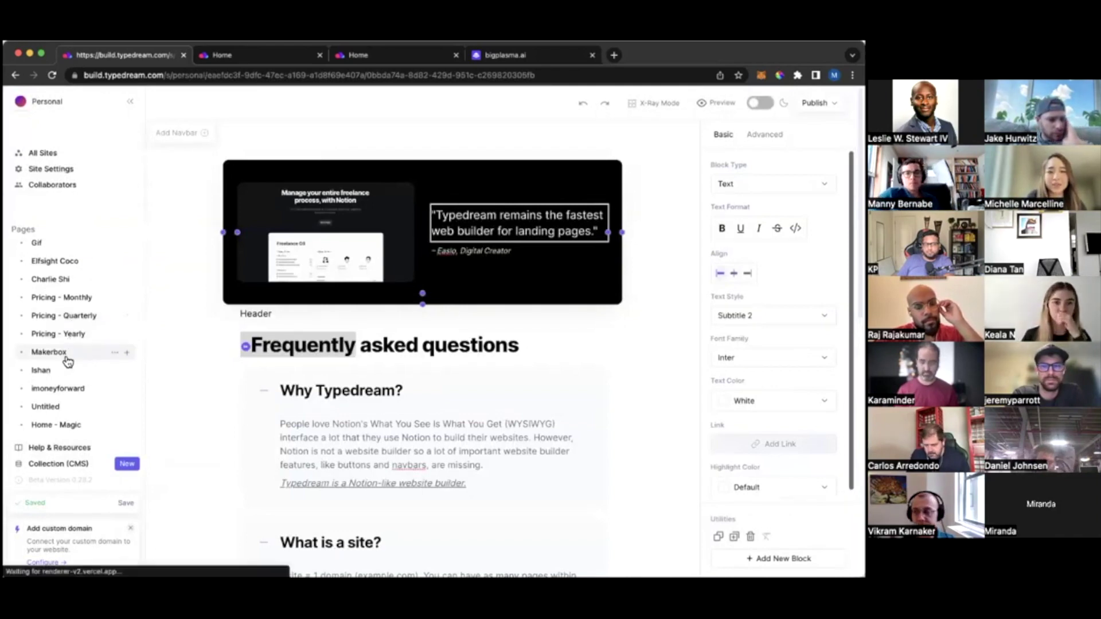
# View the Makerbox page settings, then play the Typedream Website Design Tutorial on YouTube
pyautogui.click(65, 353)
pyautogui.click(116, 355)
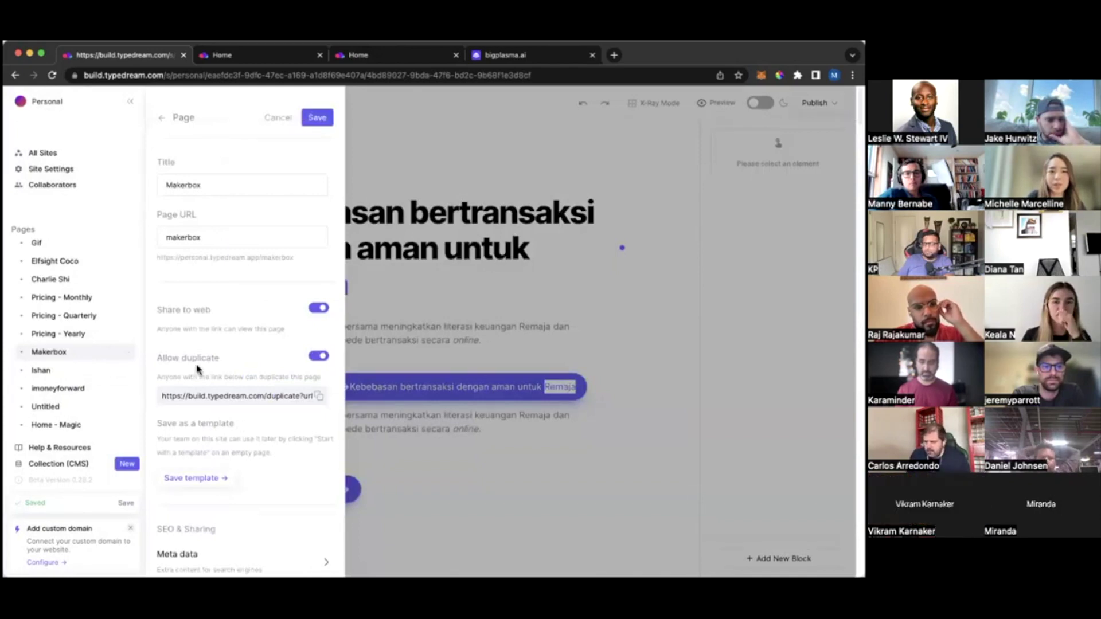
pyautogui.scroll(-3, 197, 369)
pyautogui.scroll(-1, 197, 369)
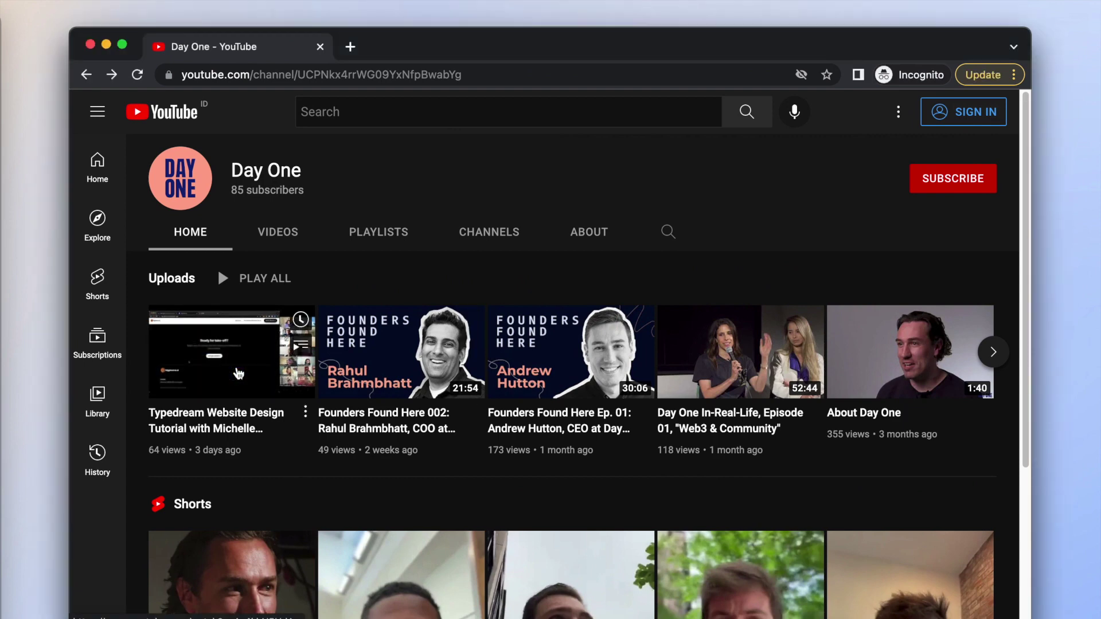
pyautogui.click(235, 374)
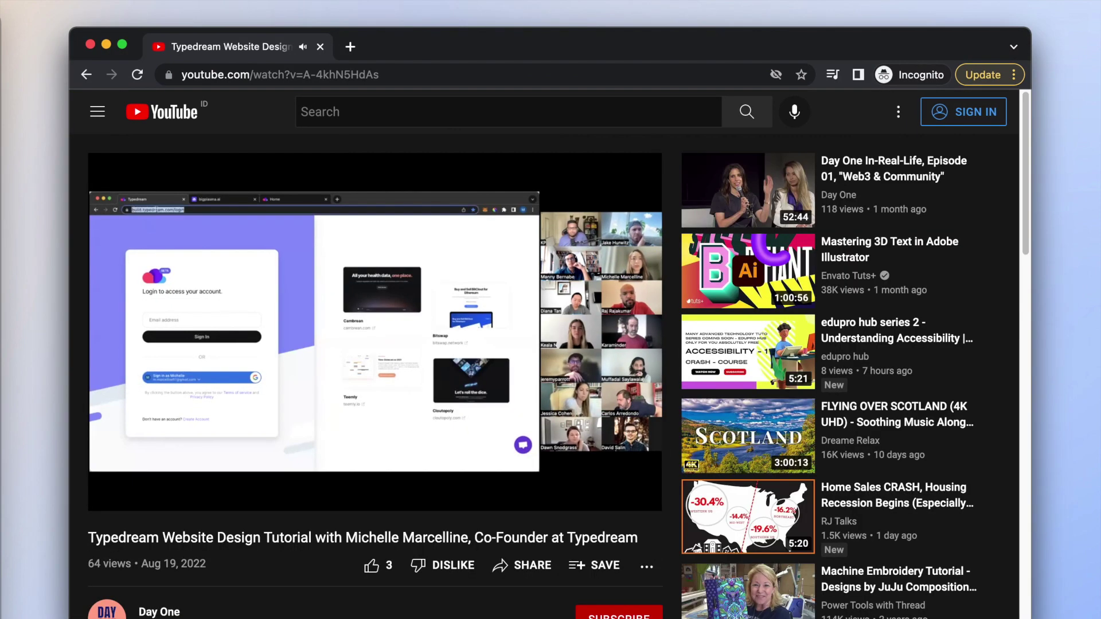
pyautogui.moveTo(565, 501)
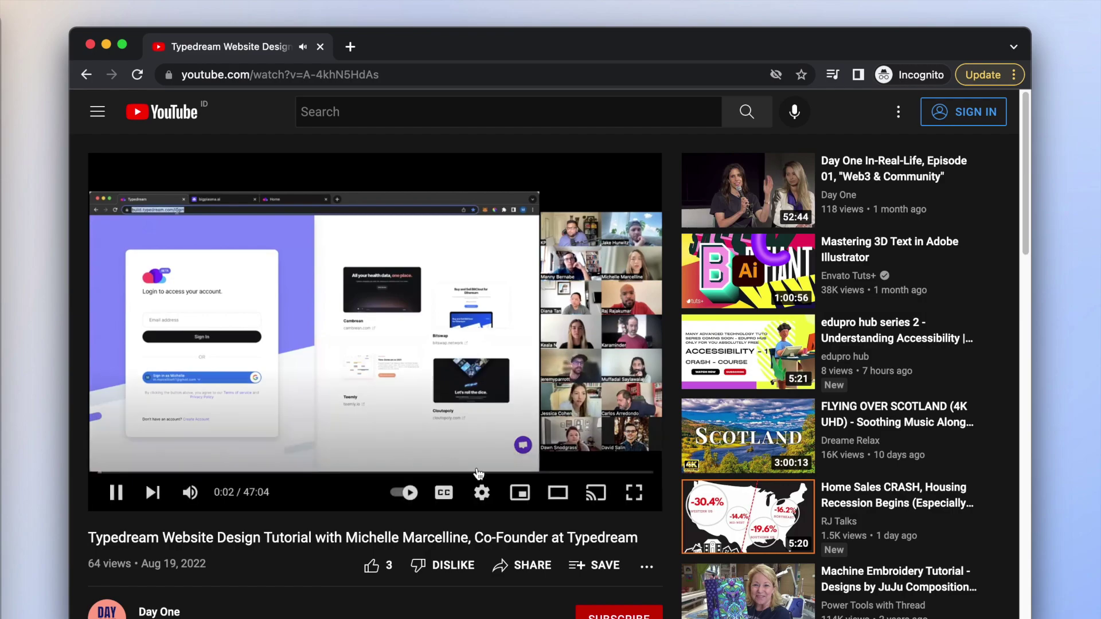